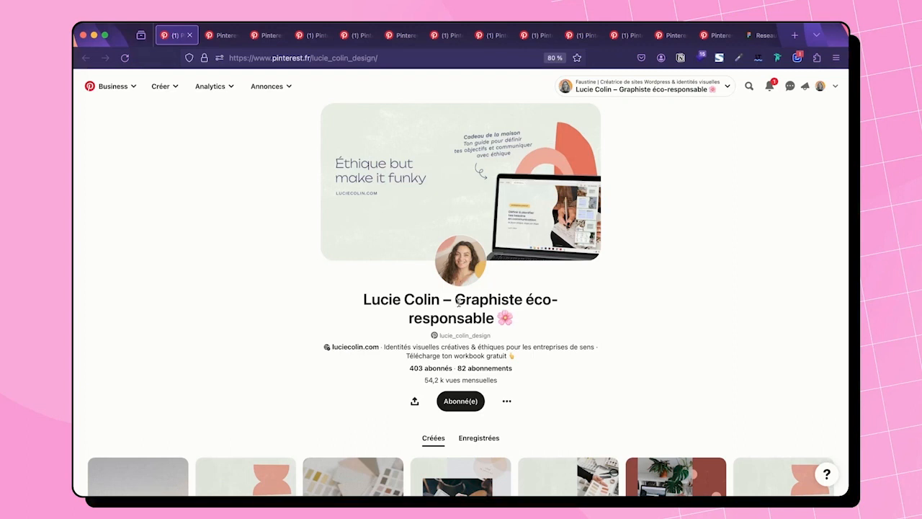
Step: Examine the profile names, cover banners and descriptions of the example Pinterest business profiles, including Le citron rose and The Wonderbrand
left_click_drag(456, 298, 502, 326)
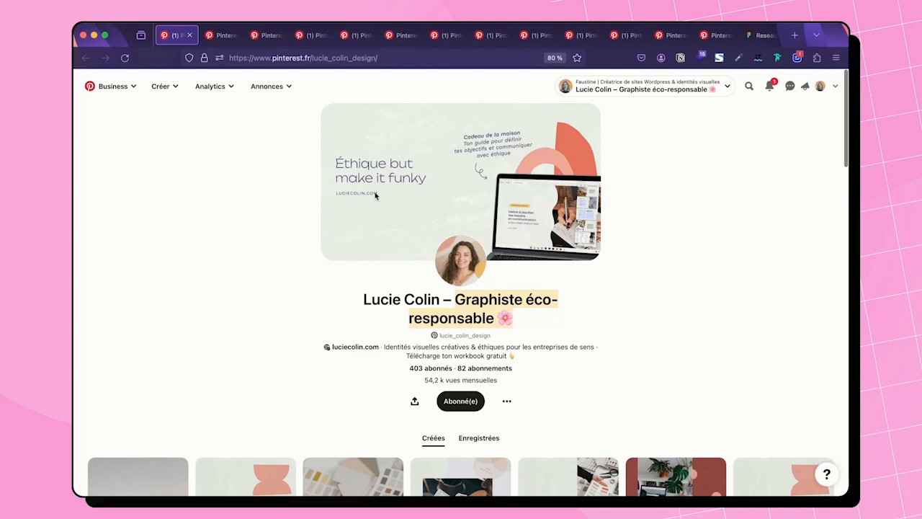
left_click(622, 250)
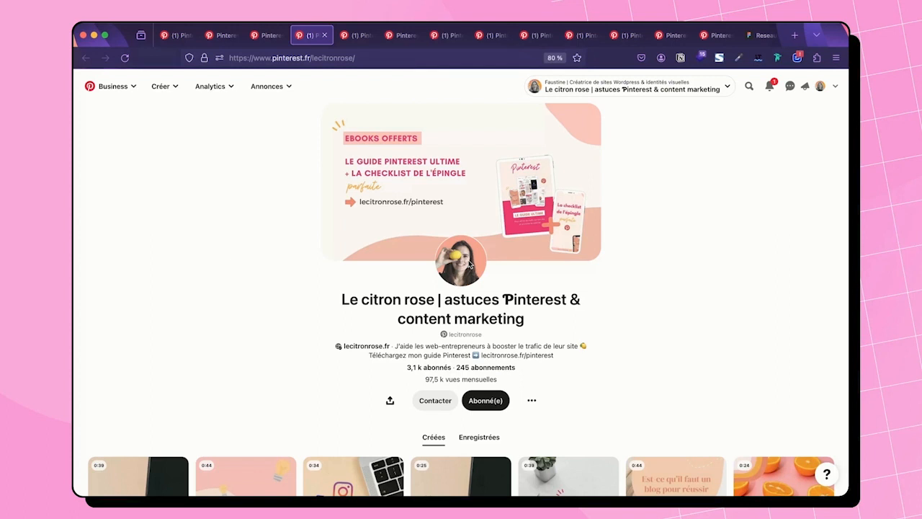
left_click(357, 35)
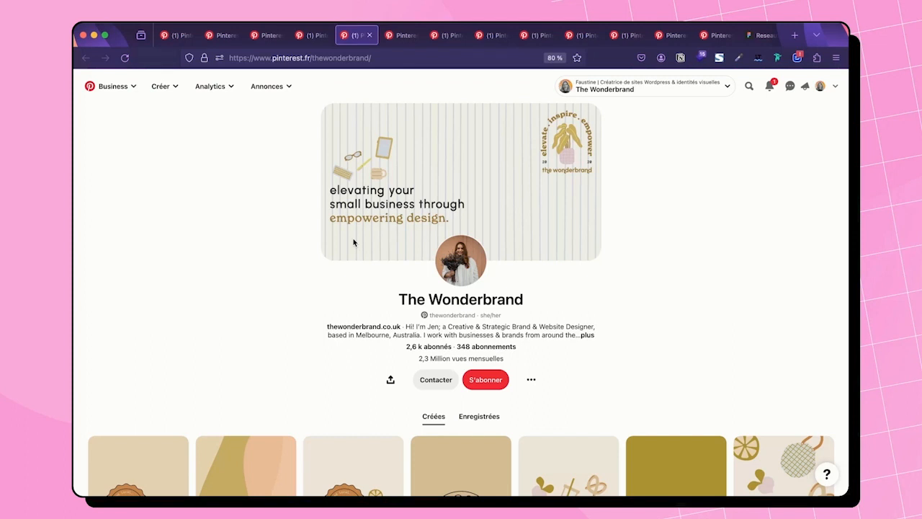
left_click(400, 35)
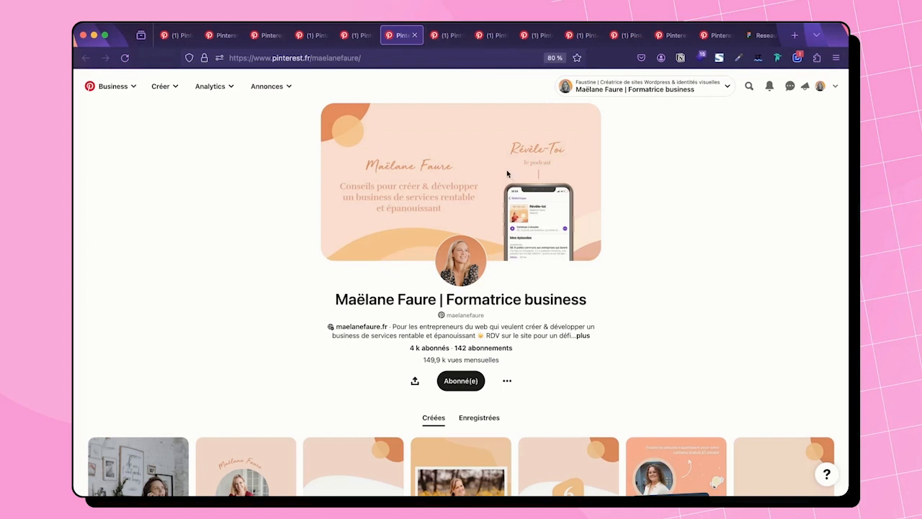
left_click(446, 38)
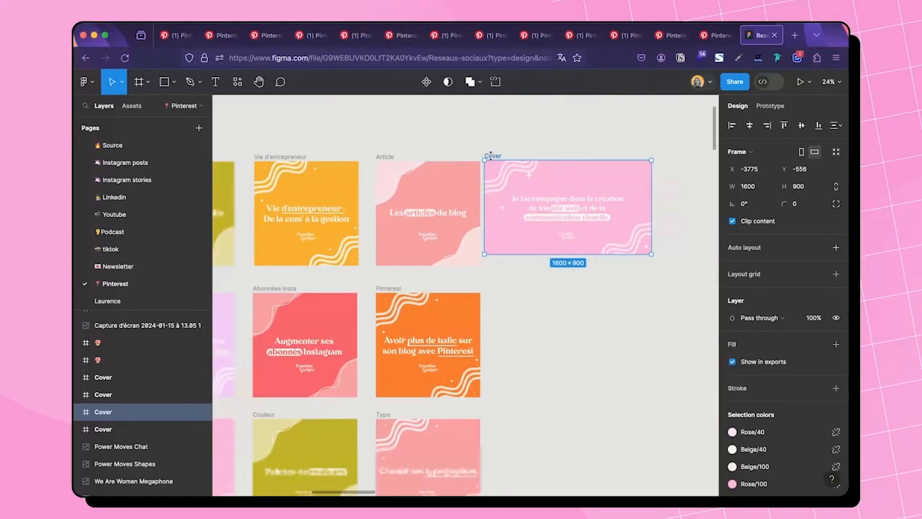
Step: Move the selected pink Cover frame into the empty area beside the Cover POD frame, shifting Cover POD outward to make room
scroll(490, 154, "down", 5)
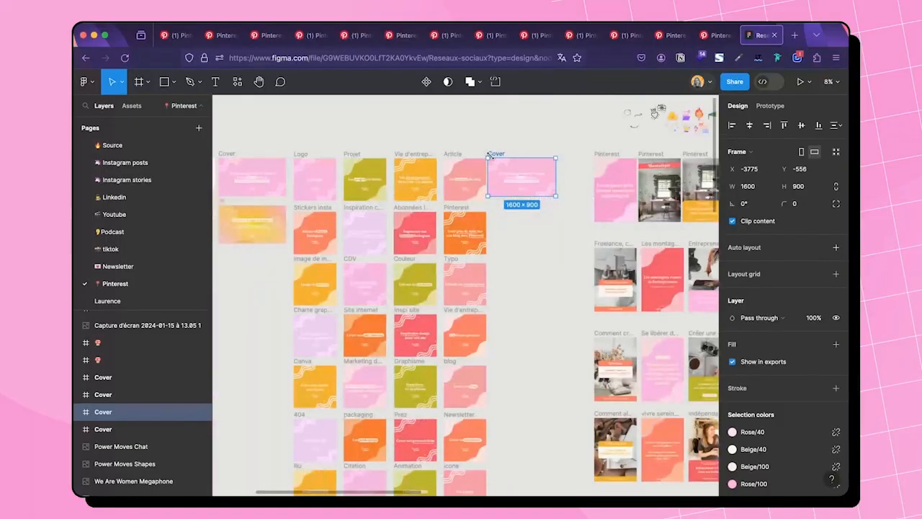
left_click_drag(497, 154, 245, 257)
scroll(245, 257, "left", 5)
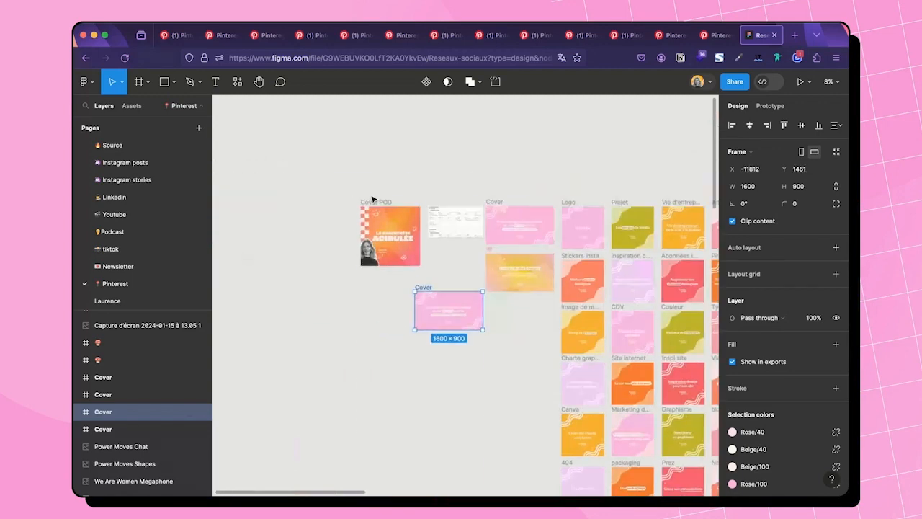
left_click_drag(364, 200, 302, 200)
left_click(420, 296)
left_click_drag(421, 293, 419, 247)
Step: Move the Cover POD frame closer to the pink Cover frame as a visual reference
scroll(420, 246, "up", 5)
scroll(421, 246, "up", 5)
scroll(422, 247, "left", 10)
left_click_drag(317, 134, 470, 135)
scroll(470, 135, "down", 5)
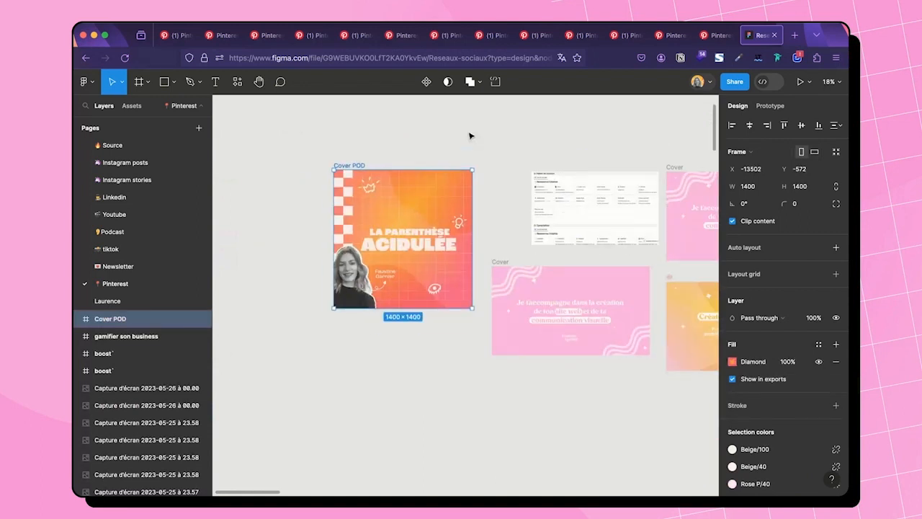
scroll(492, 253, "right", 1)
scroll(493, 253, "right", 3)
scroll(493, 253, "down", 1)
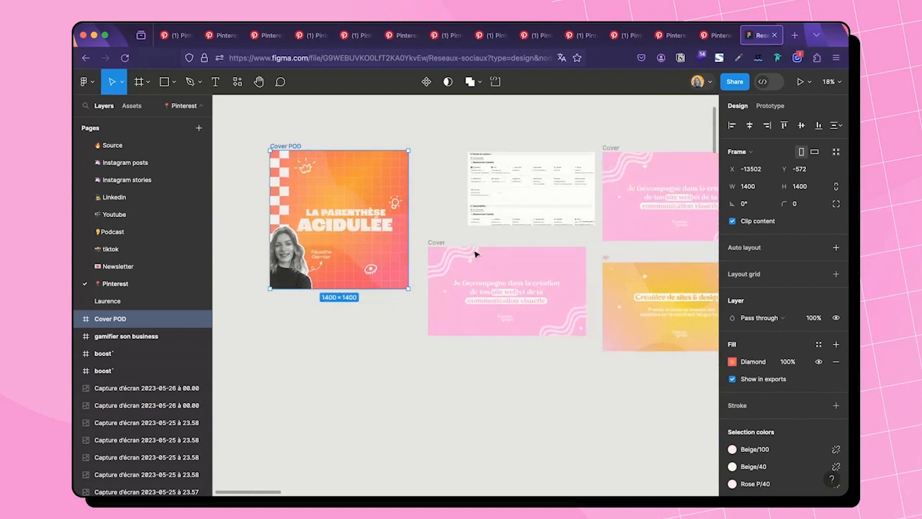
Step: Apply the Dégradé1 colour style to the background rectangle of the pink Cover frame beside Cover POD
left_click(436, 244)
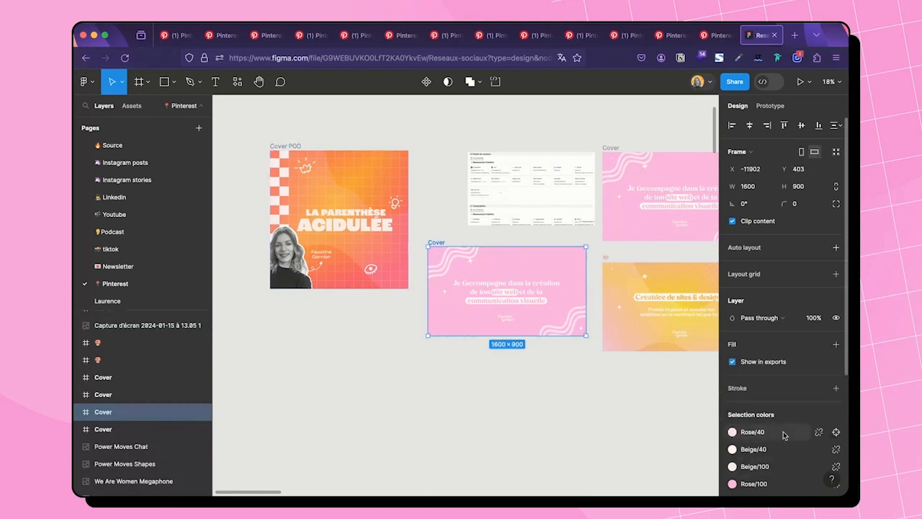
scroll(783, 432, "down", 2)
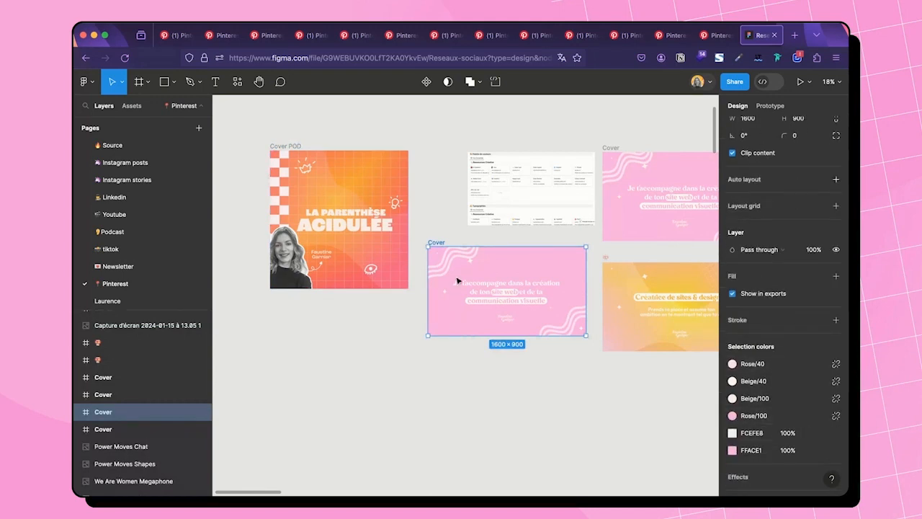
left_click(528, 269)
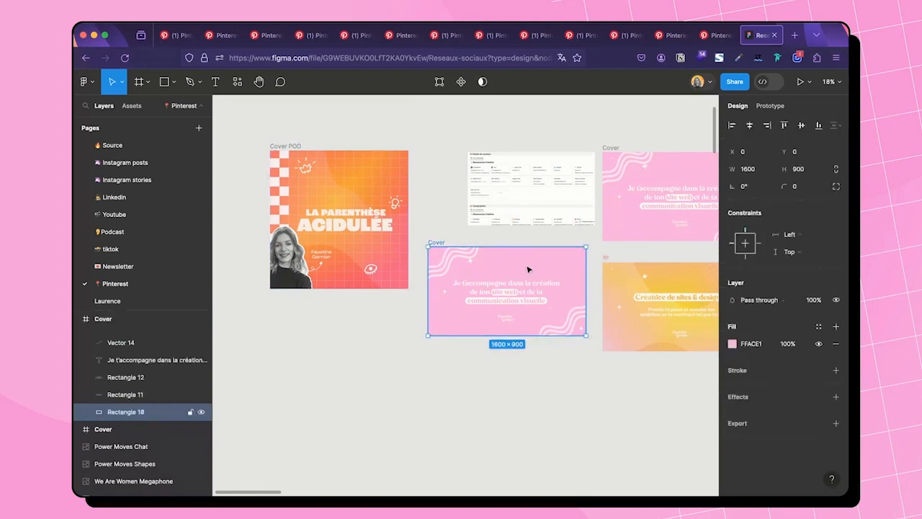
left_click(817, 327)
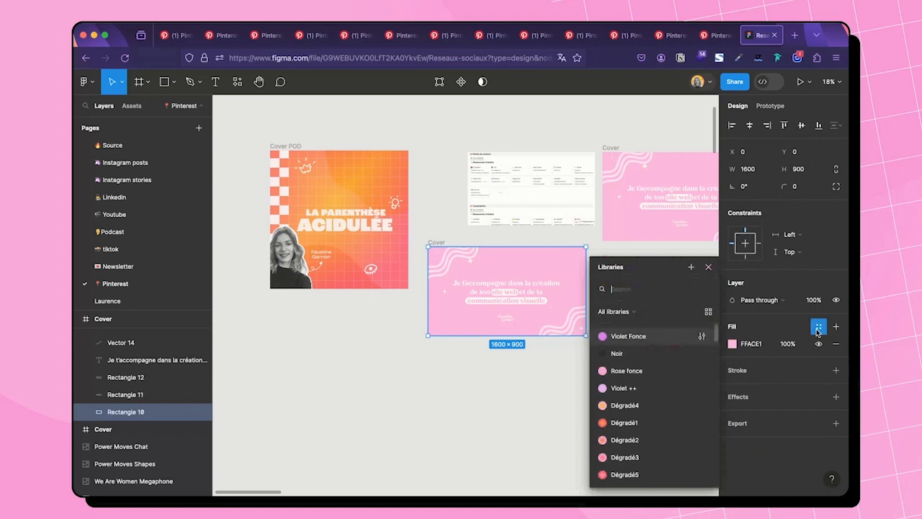
left_click(634, 423)
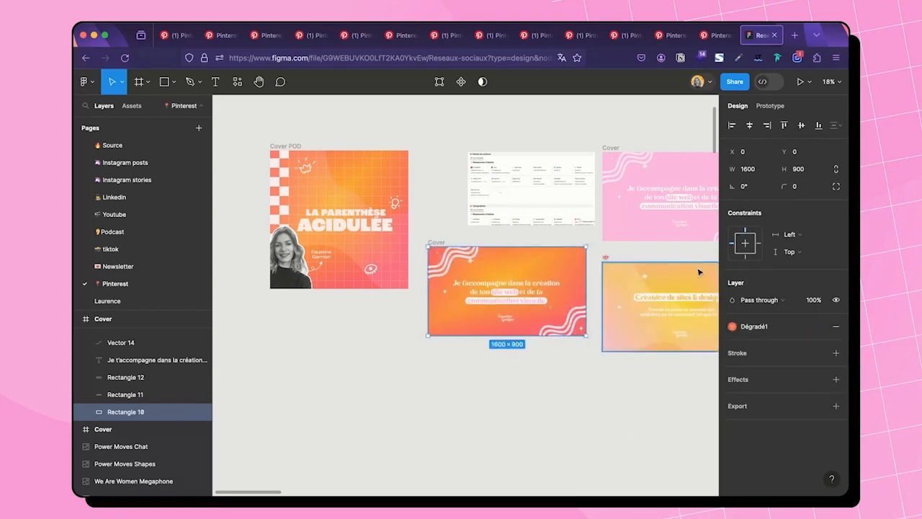
Step: Try the Dégradé6 colour style on the cover's background rectangle and reapply Dégradé1
left_click(818, 327)
scroll(629, 425, "down", 2)
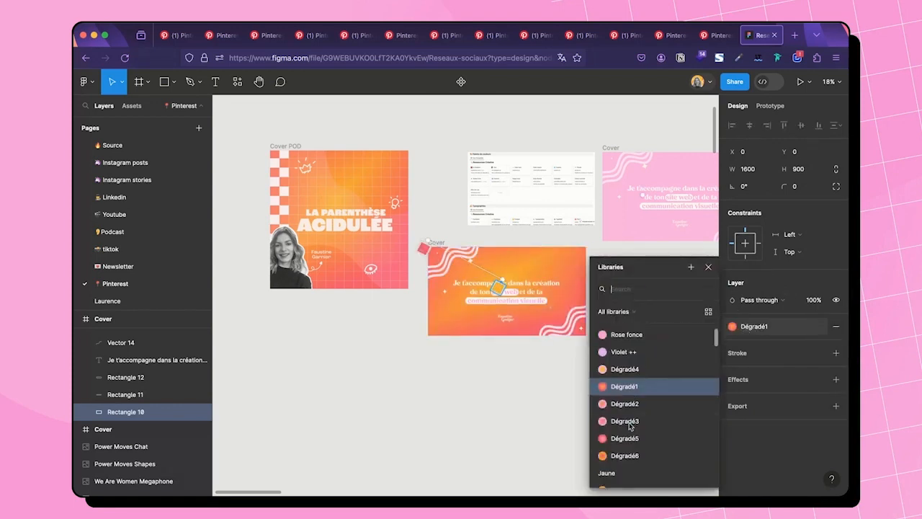
left_click(637, 462)
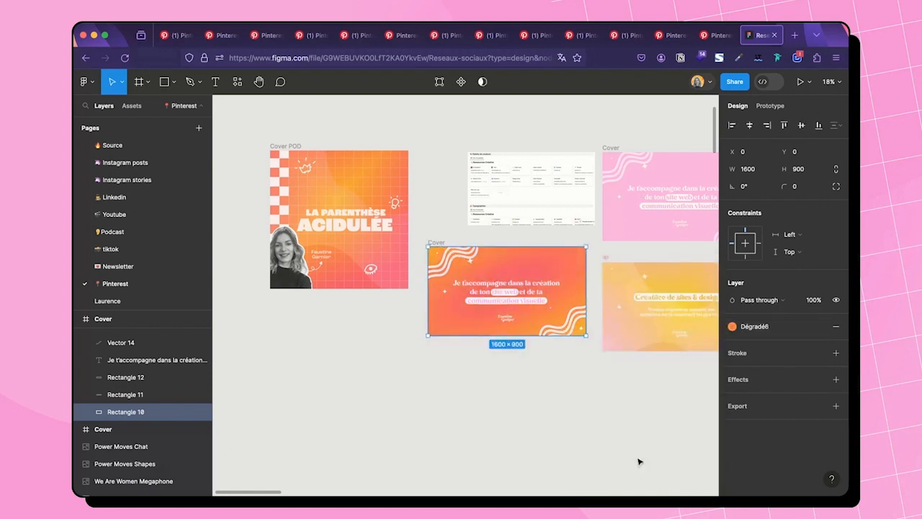
left_click(818, 326)
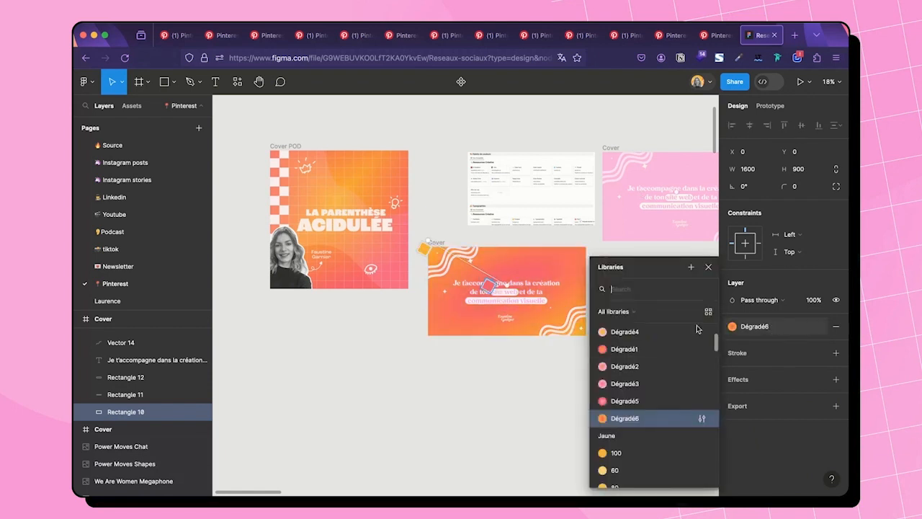
left_click(640, 358)
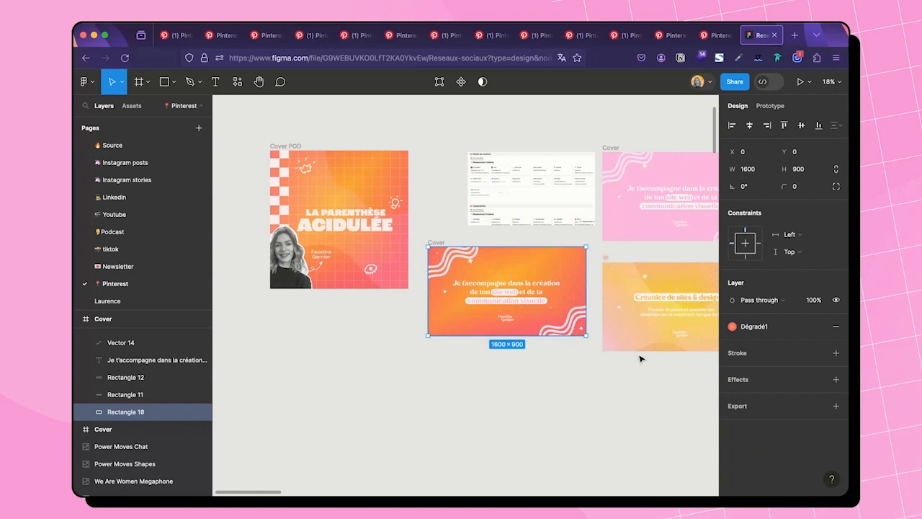
Step: Replace the gradient cover's headline with "Attire tes clients idéaux avec style! Et convertis tes visiteurs en clients"
left_click(470, 289)
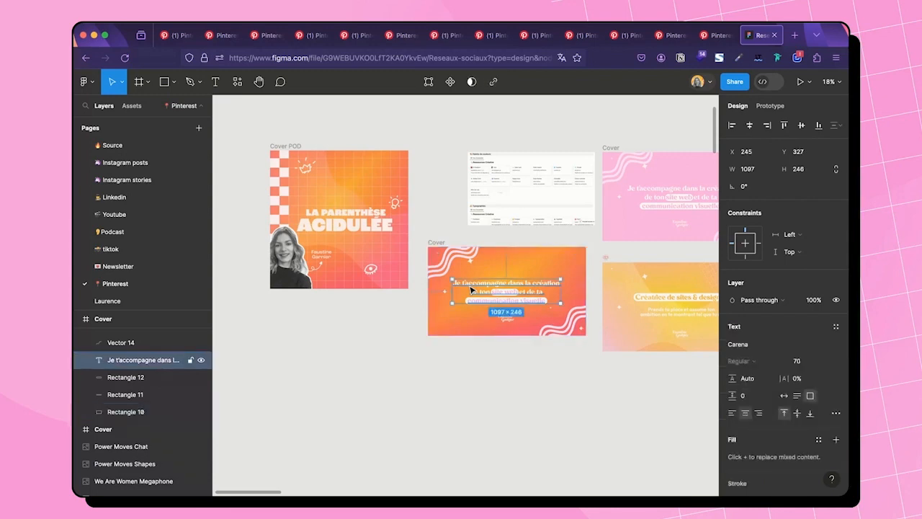
double_click(470, 289)
scroll(470, 287, "up", 3)
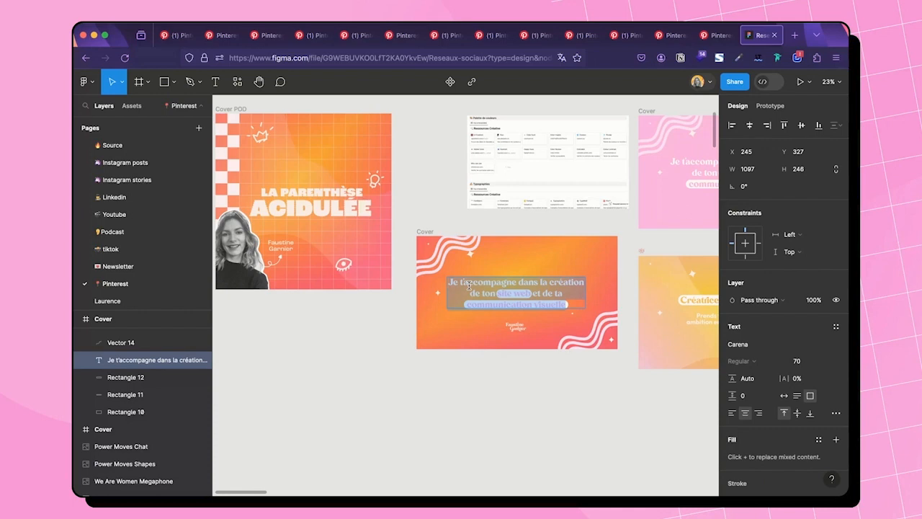
type("Atti")
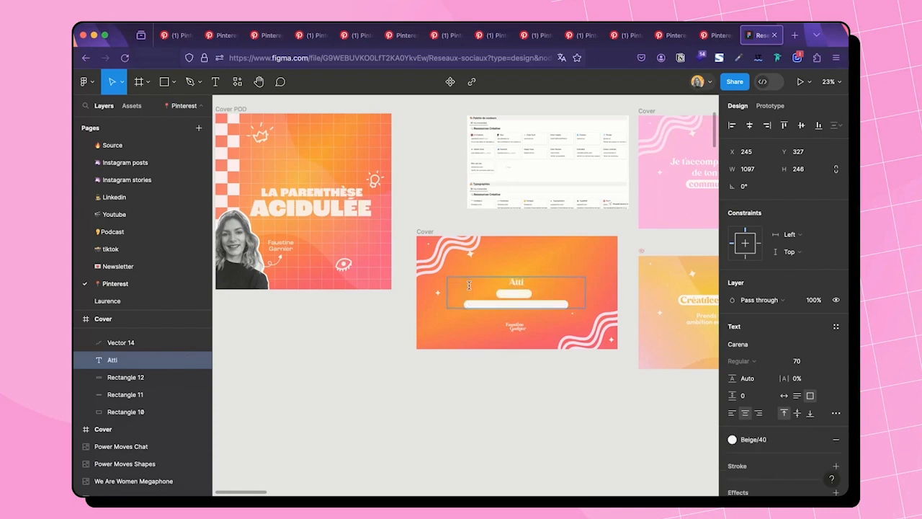
type("re tes clients idéeu")
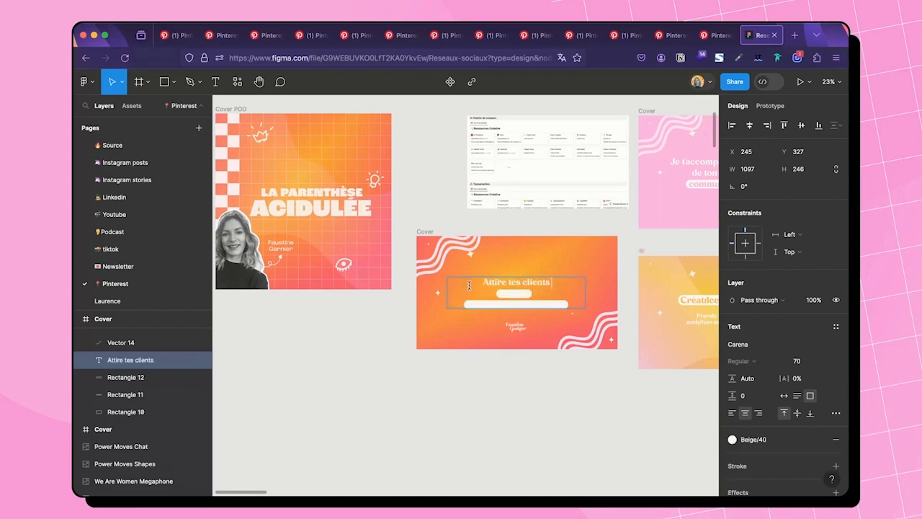
key("BackSpace")
key("BackSpace")
type("aux avec style")
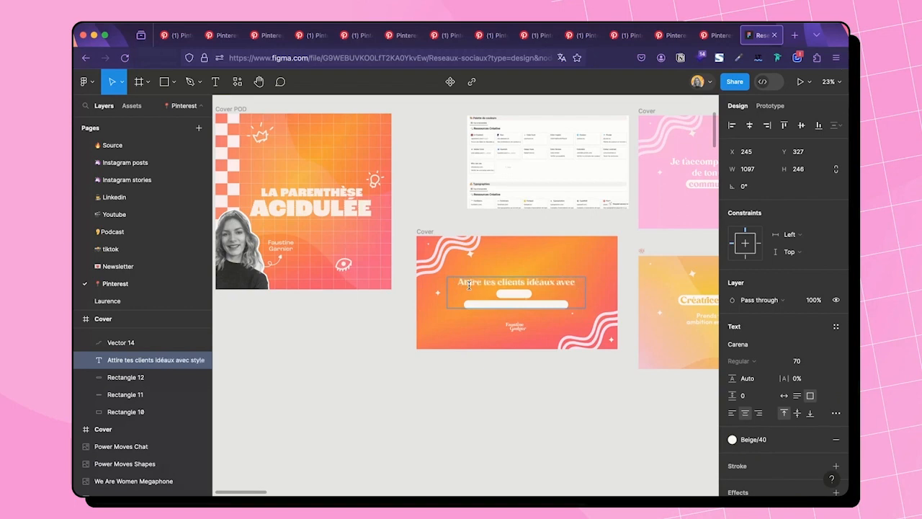
type("et convertis tes")
type(" vist")
type("teu")
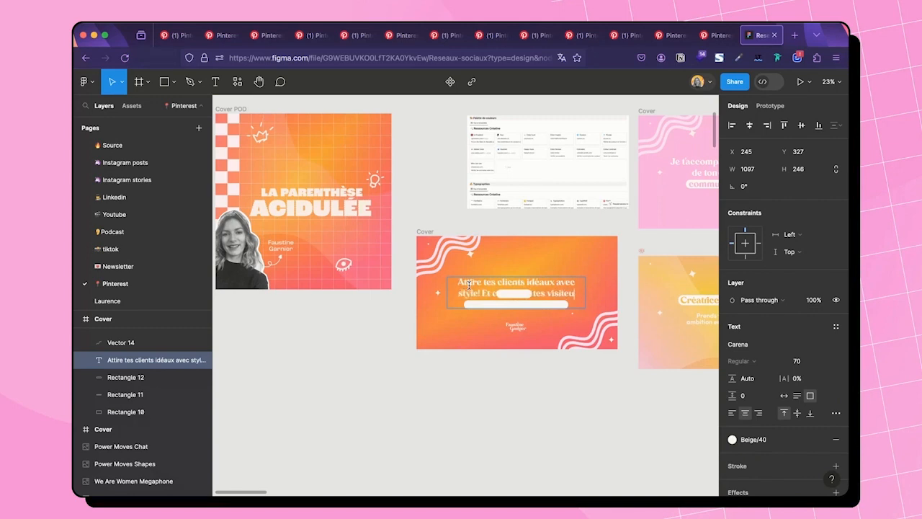
type("rs en")
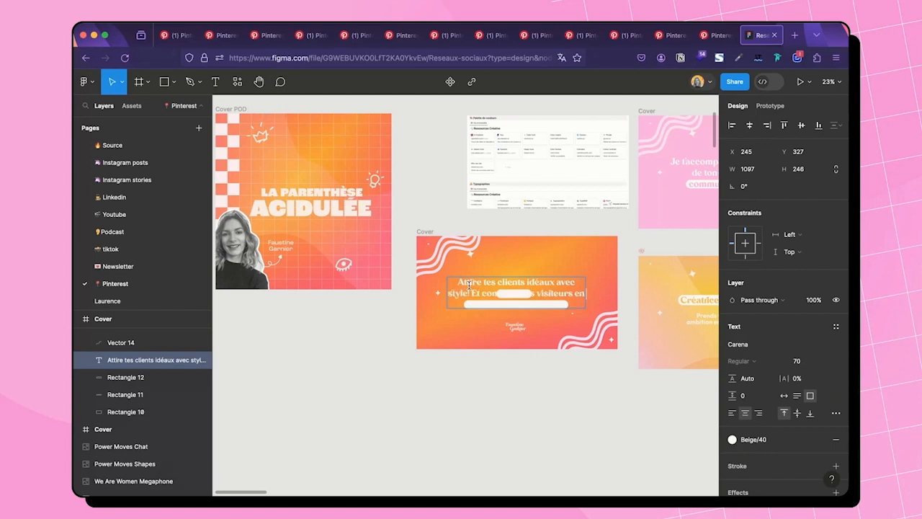
Step: Set the whole headline's font to Roc Grotesk with the ExtraBold weight
key("super+a")
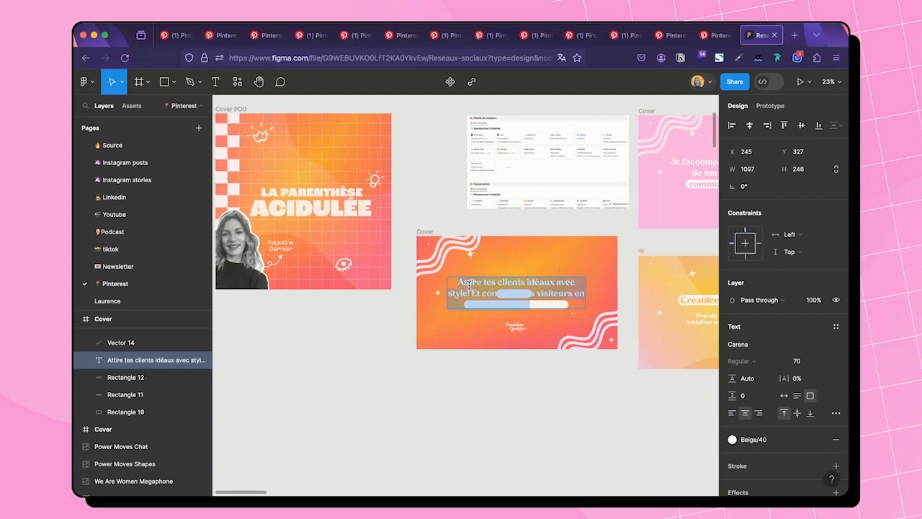
type("roc")
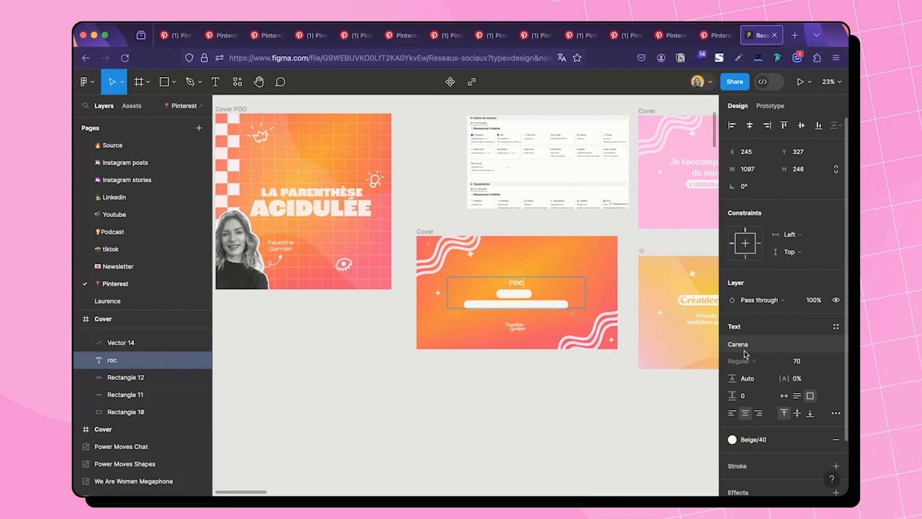
key("super+z")
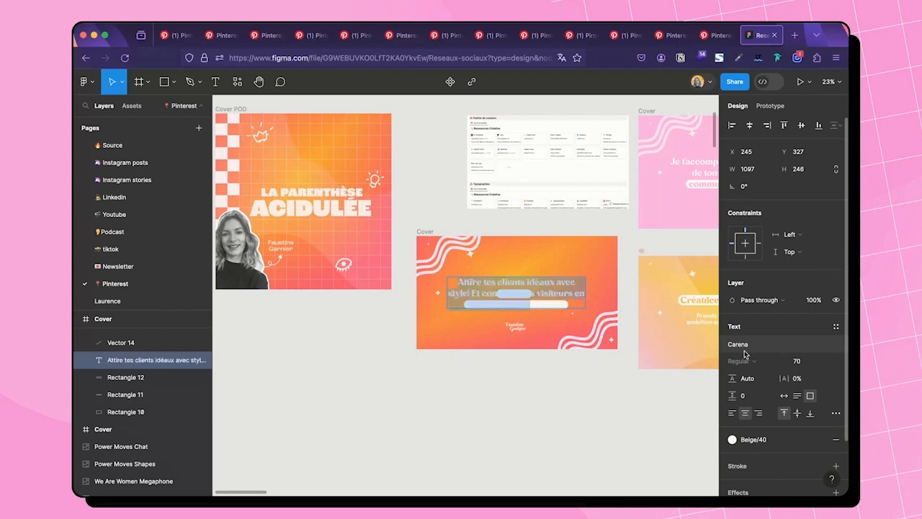
left_click(747, 345)
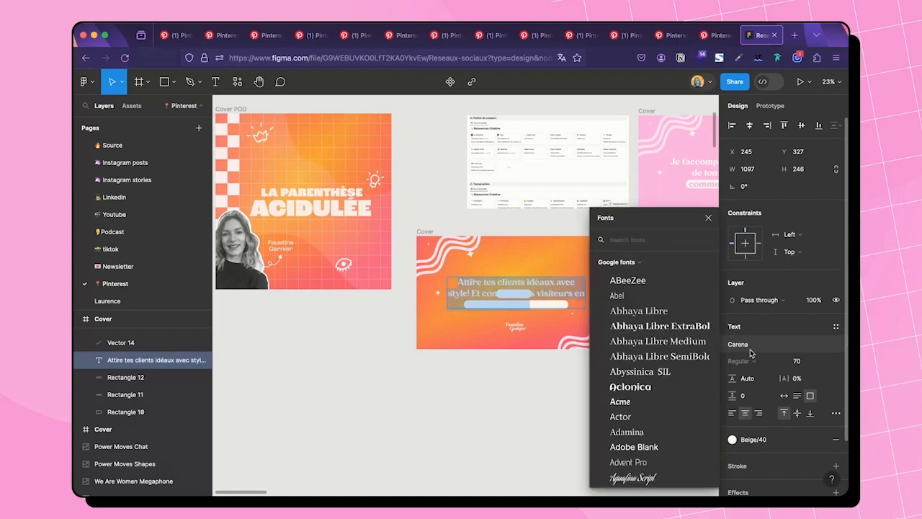
type("roc")
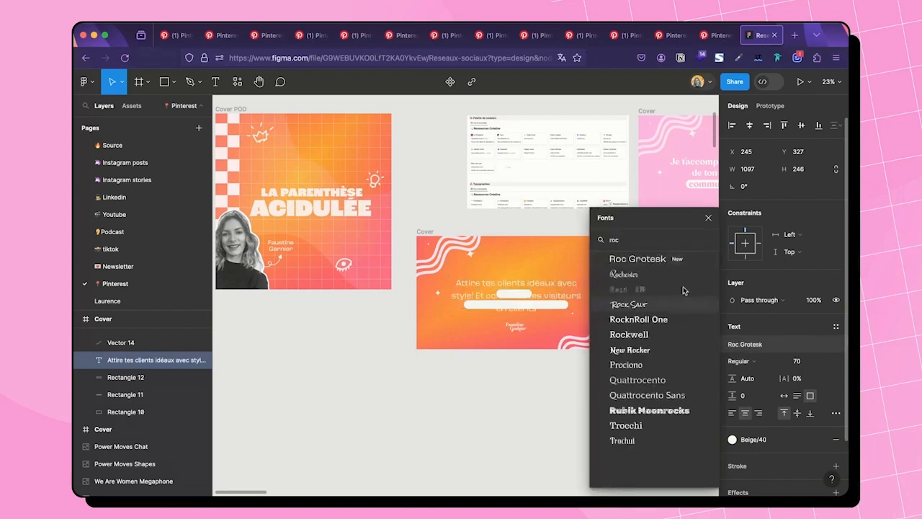
left_click(659, 258)
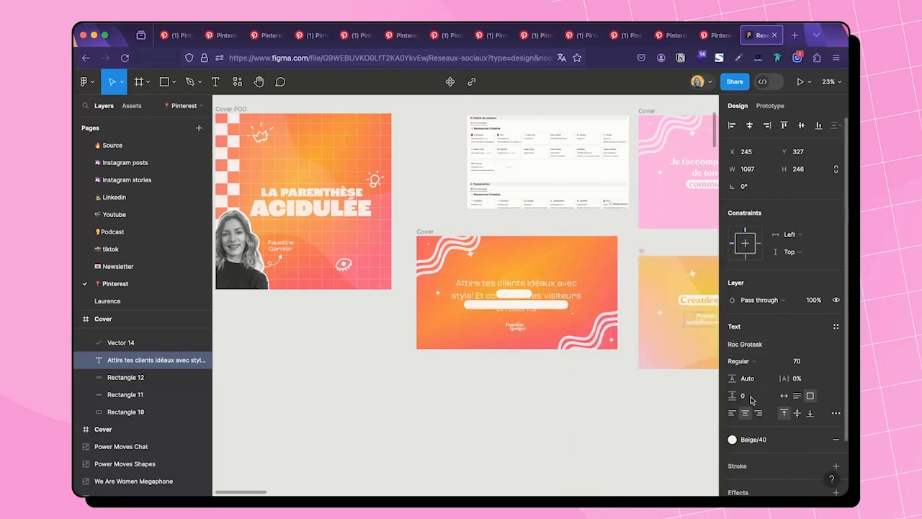
left_click(765, 362)
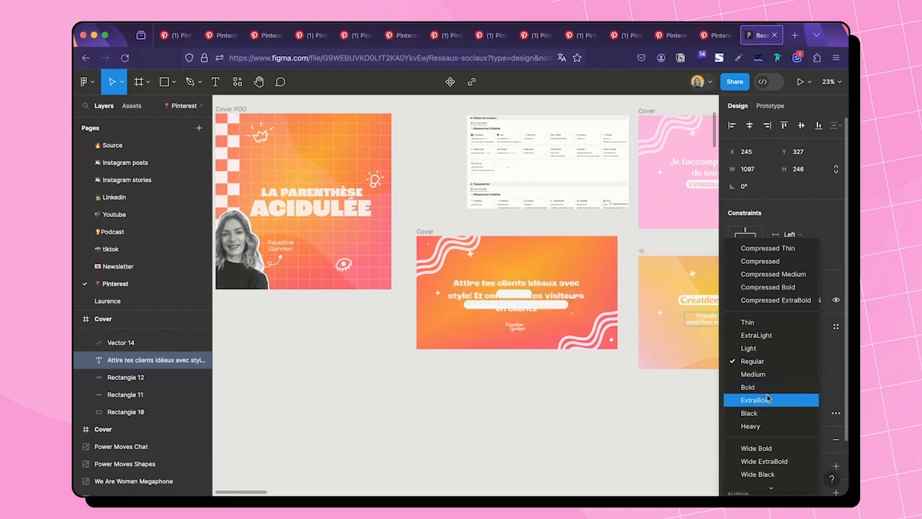
left_click(768, 398)
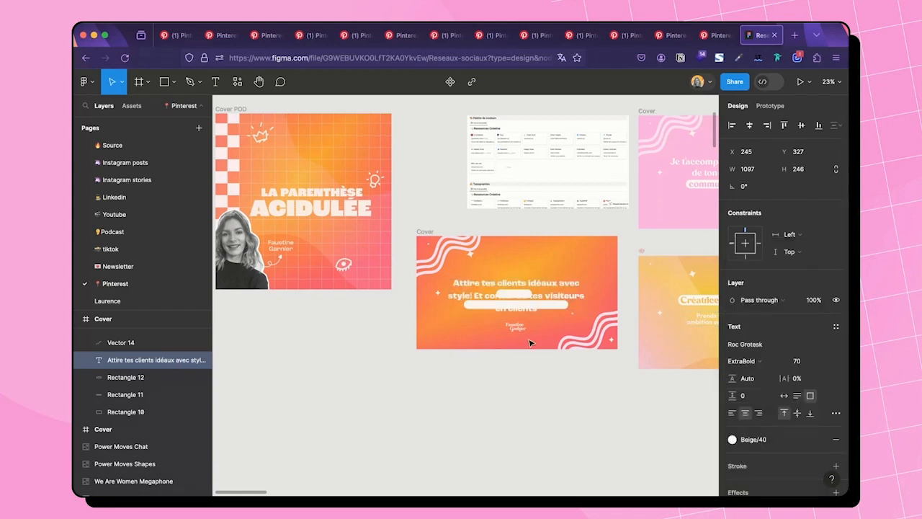
Step: Start "Et convertis tes visiteurs en clients" on its own line in the headline and set the headline's font size to 60
left_click(469, 285)
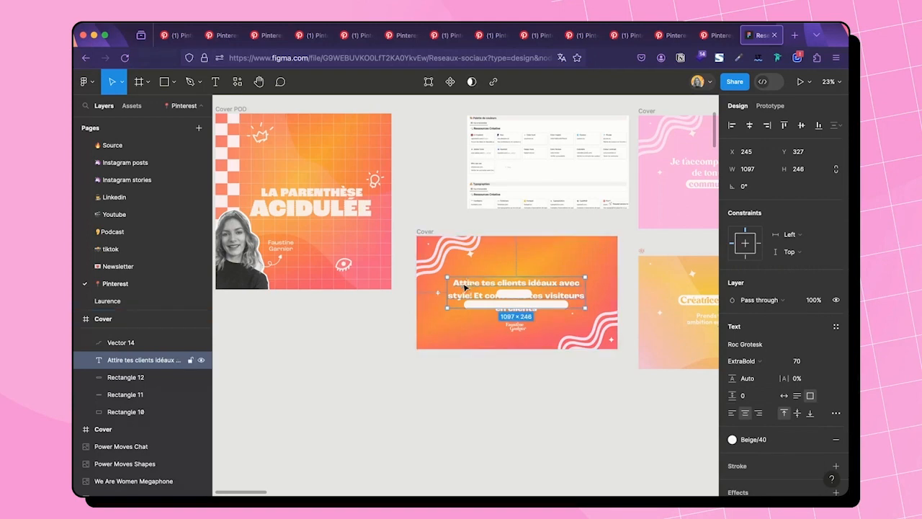
double_click(465, 286)
left_click(804, 364)
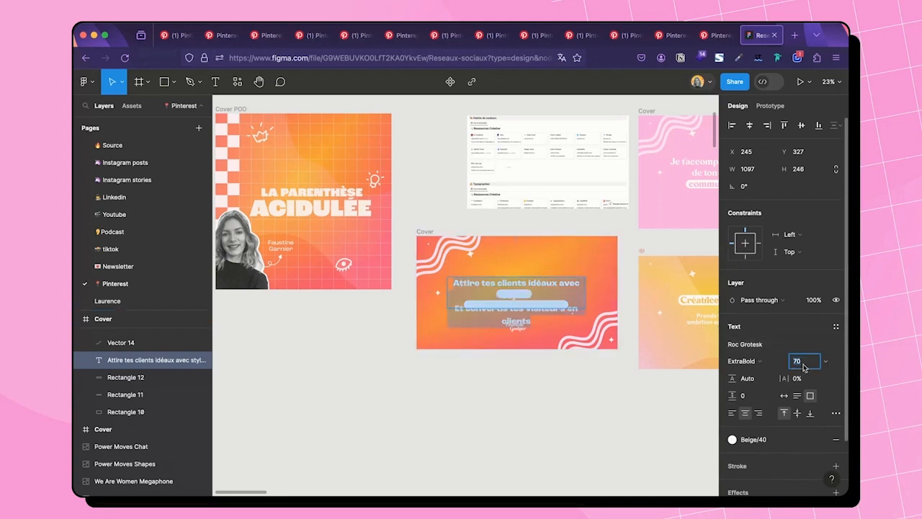
type("60")
key("Return")
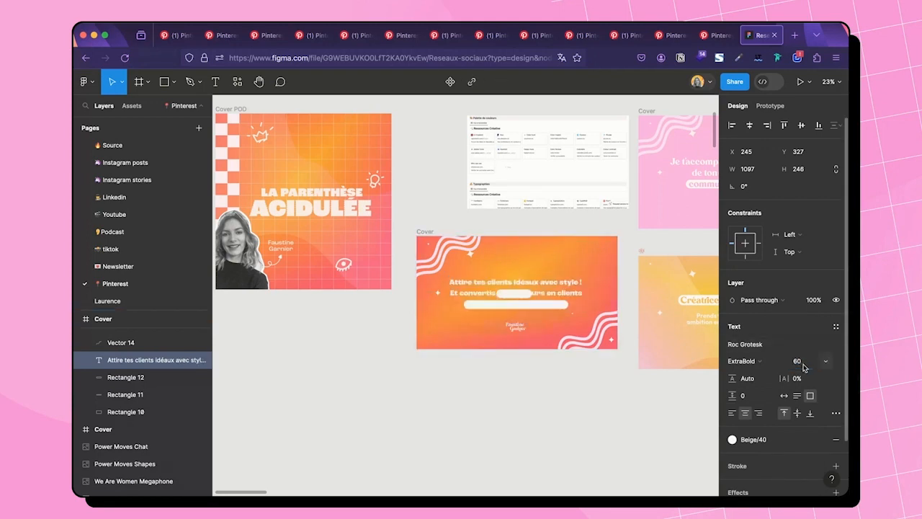
Step: Move the headline towards the cover's upper part and shift the two white rounded bars down to the lower edge
scroll(467, 397, "up", 3)
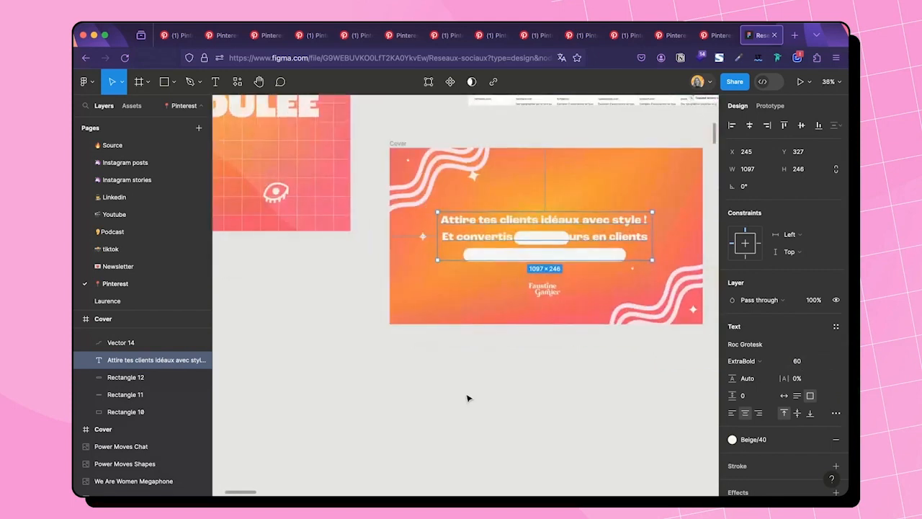
left_click_drag(548, 232, 547, 210)
left_click_drag(541, 257, 539, 317)
left_click_drag(547, 239, 470, 299)
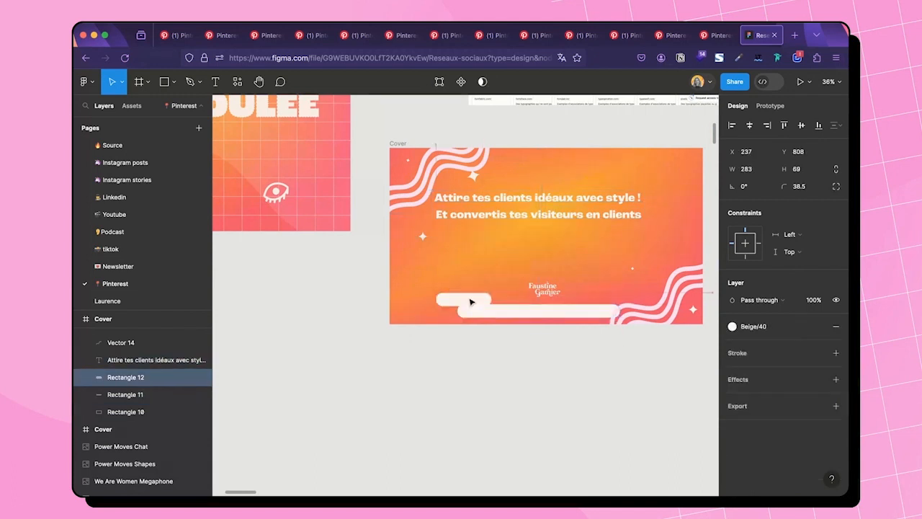
Step: Set the headline's line height to 120% and centre its shortened text box horizontally and vertically in the cover
left_click(500, 216)
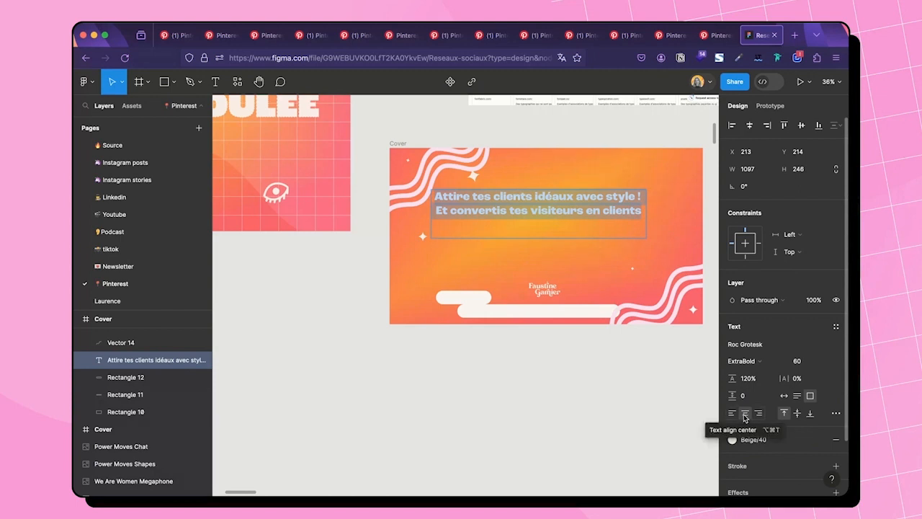
key("Escape")
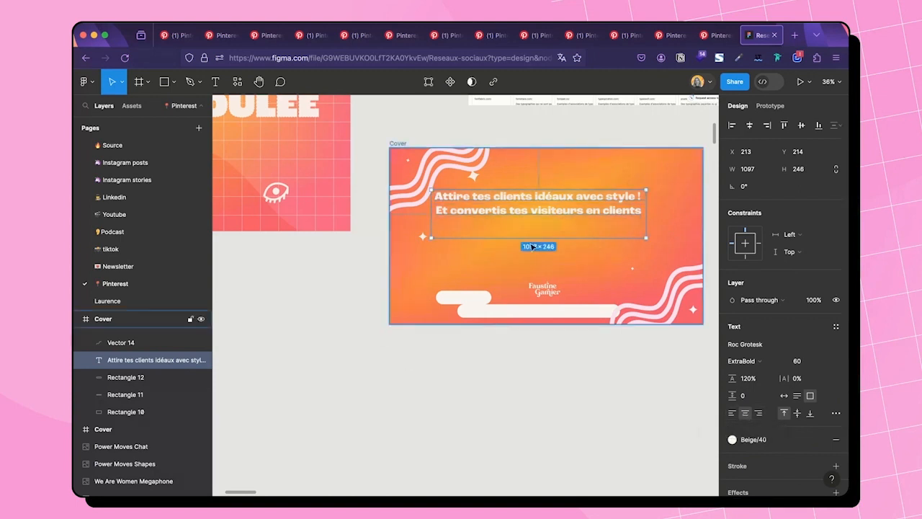
left_click_drag(646, 240, 642, 215)
left_click(750, 125)
left_click(800, 125)
left_click(353, 371)
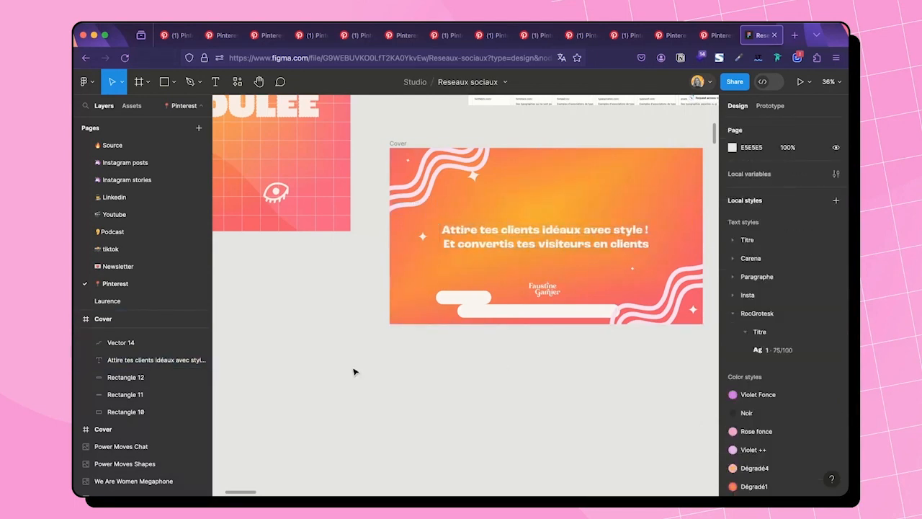
Step: Replace the script-style signature logo below the headline with the logo copied from the Instagram posts page
left_click(541, 289)
key("Delete")
left_click(142, 164)
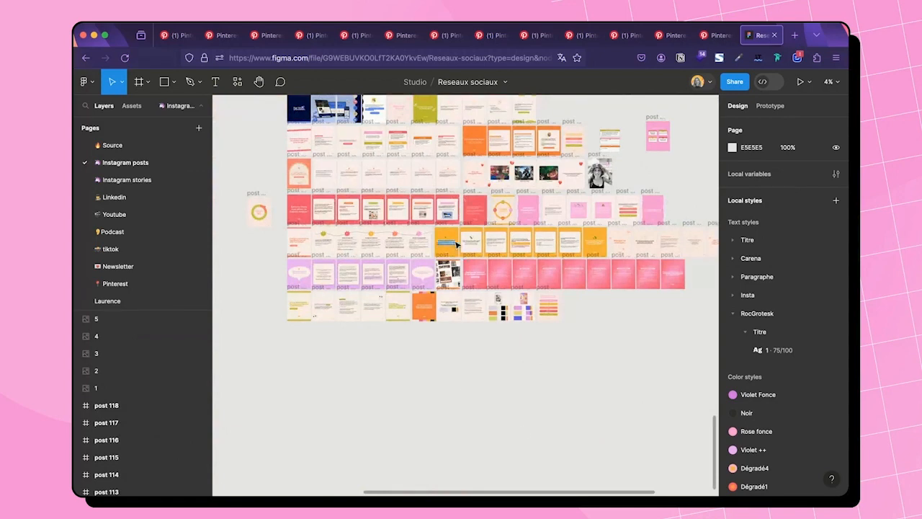
scroll(478, 267, "up", 5)
left_click(354, 225)
left_click(117, 283)
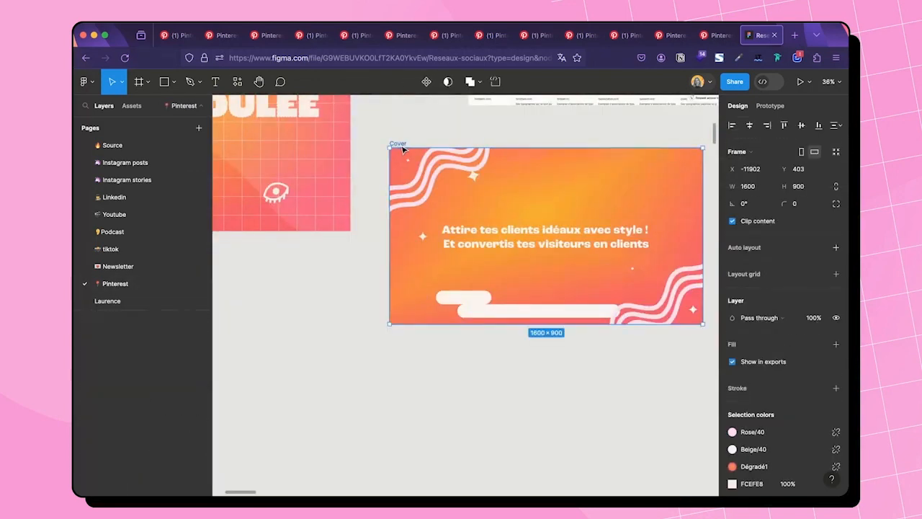
left_click(402, 146)
key("super+v")
Step: Place the pasted logo centred near the cover's lower edge and adjust its colour
left_click_drag(494, 237, 546, 296)
left_click(103, 319)
left_click(754, 449)
left_click(626, 331)
left_click(360, 389)
Step: Delete the wavy lines and their stars from the upper-left and lower-right corners of the gradient cover
scroll(343, 383, "down", 5)
scroll(345, 381, "left", 2)
left_click_drag(438, 237, 498, 274)
left_click(470, 281)
left_click_drag(440, 232, 500, 279)
left_click(530, 262, "shift")
key("Delete")
left_click_drag(617, 342, 584, 303)
left_click(555, 310, "shift")
key("Delete")
Step: Copy the name text and its curly arrow from Cover POD into the gradient cover and place them in the lower right area
left_click(433, 371)
left_click(347, 254)
left_click(340, 265, "shift")
key("super+c")
left_click(459, 238)
key("super+v")
left_click_drag(501, 280, 566, 306)
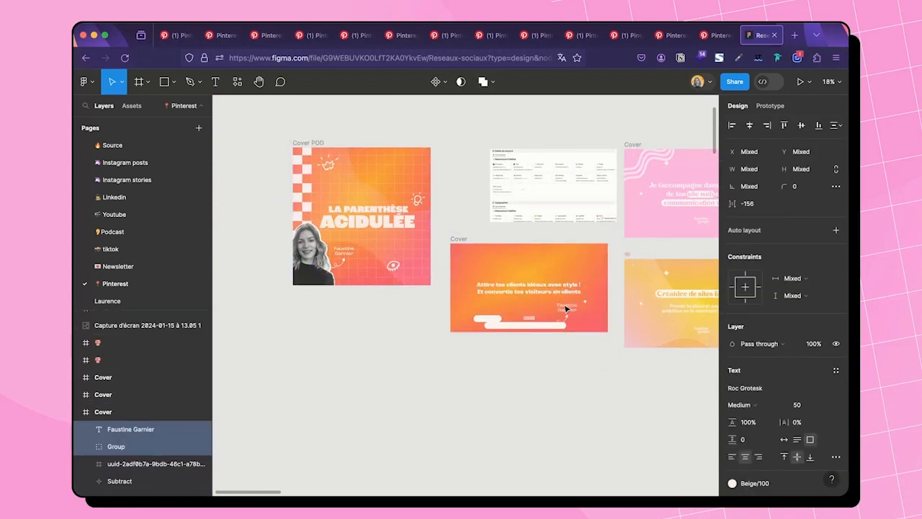
Step: Give the resource-list screenshot above the cover a corner radius of 20 and add a 000000 stroke
scroll(565, 307, "up", 5)
left_click(573, 144)
left_click(796, 187)
type("20")
key("Return")
left_click(835, 301)
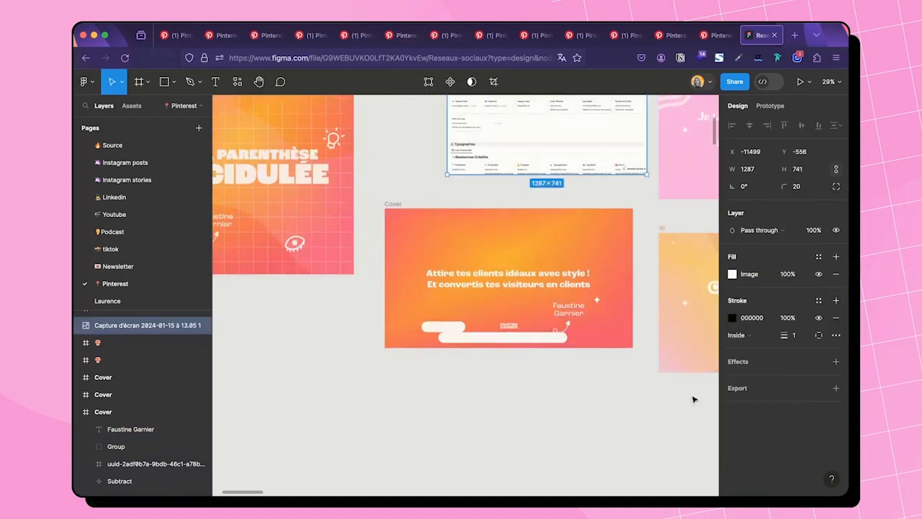
Step: Scale the screenshot down to about 499 × 287 and place it in the cover's lower right corner
left_click_drag(447, 174, 512, 136)
left_click_drag(573, 119, 555, 313)
left_click_drag(494, 331, 582, 314)
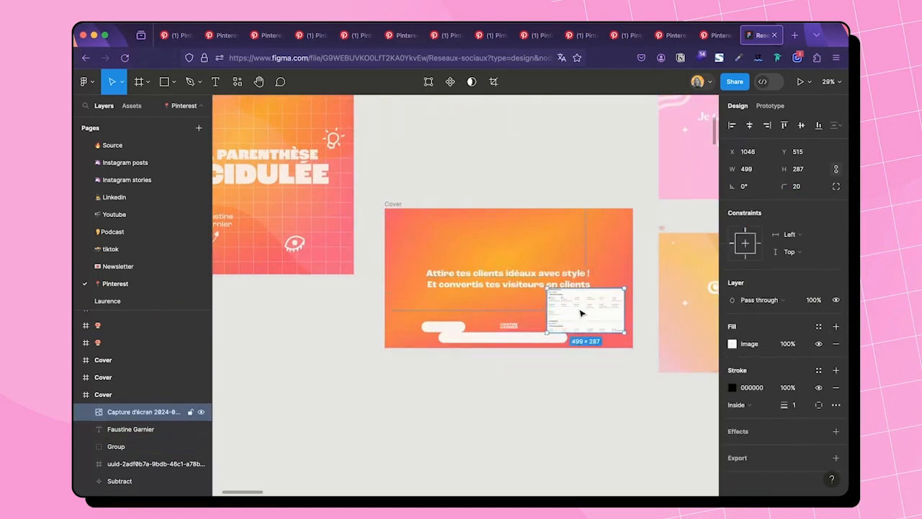
Step: Copy the checkerboard, grid and crown decorations from Cover POD without the portrait into the gradient cover, and delete the surplus pasted element
scroll(576, 308, "down", 3)
scroll(576, 308, "left", 1)
left_click_drag(301, 144, 345, 286)
left_click(336, 257, "shift")
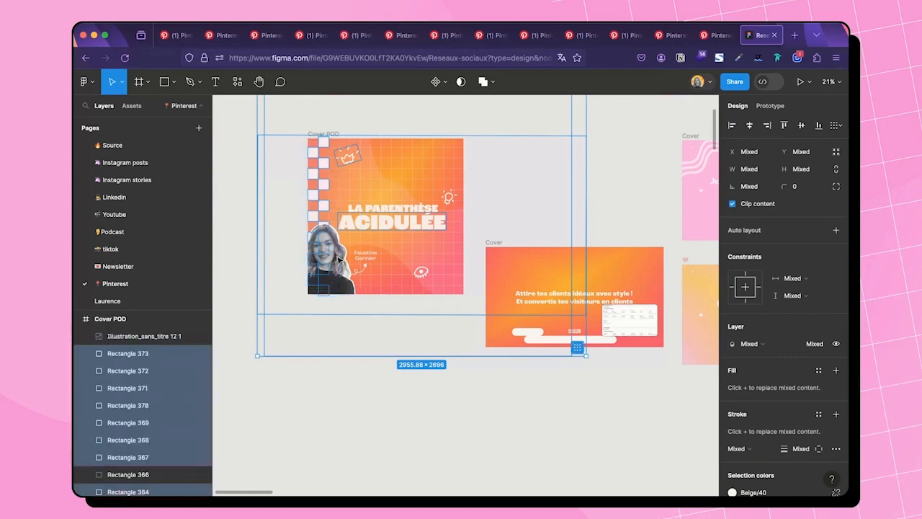
left_click(494, 243)
key("super+v")
left_click(545, 204)
left_click(571, 332)
key("Delete")
Step: Nudge the crown drawing into place above the headline and set its stroke weight to 5
left_click(529, 269)
left_click_drag(538, 267, 531, 266)
left_click(795, 414)
type("5")
left_click(558, 370)
Step: Group two neighbouring decoration layers and move the headline layer to the top of the Cover frame's layer stack
scroll(663, 347, "up", 3)
left_click(508, 233)
left_click(173, 394)
scroll(173, 394, "down", 1)
left_click_drag(137, 412, 135, 361)
left_click(132, 376)
scroll(131, 385, "down", 3)
left_click(129, 392, "shift")
key("super+g")
left_click_drag(136, 474, 133, 360)
Step: Set the headline's font size to 75 and its weight to Black, and extend its text box downwards
left_click(797, 361)
type("75")
key("Return")
left_click(742, 361)
left_click(749, 372)
left_click_drag(510, 259, 510, 322)
Step: Try a 110% line height on the headline, and settle on 100%
double_click(509, 289)
left_click(747, 380)
type("110")
key("Return")
left_click(747, 380)
type("100")
key("Return")
key("Escape")
Step: Left-align the headline and fit it in a box of about 837 × 308 beneath the crown, right of the checkerboard
left_click_drag(603, 284, 574, 284)
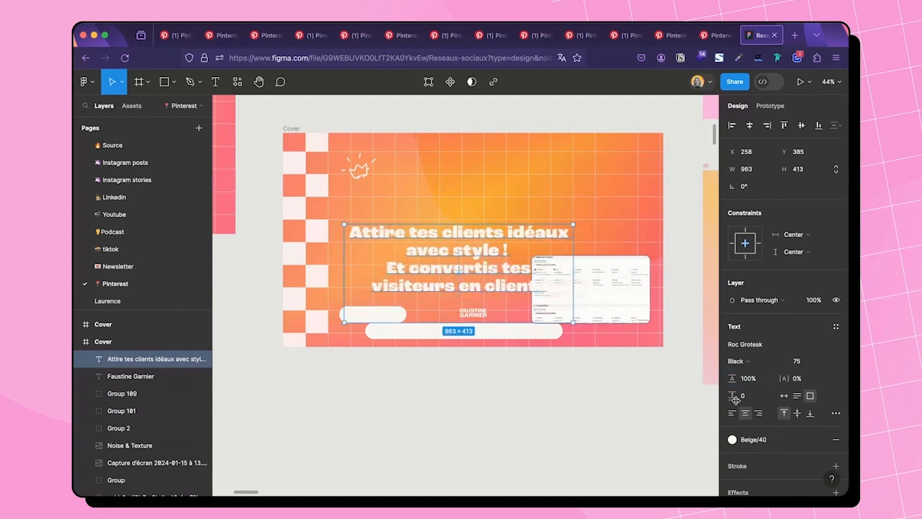
left_click(731, 413)
left_click_drag(401, 253, 400, 220)
left_click_drag(574, 231, 544, 231)
left_click_drag(401, 225, 400, 234)
left_click_drag(392, 304, 393, 280)
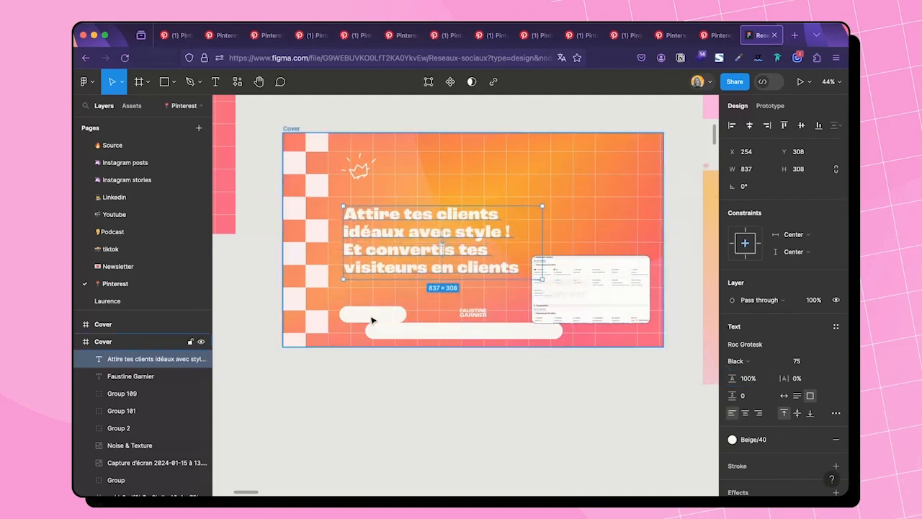
Step: Move the Rectangle 12 and Rectangle 11 bar layers to just below the text layers in the Cover frame
scroll(401, 226, "up", 4)
scroll(401, 225, "down", 1)
left_click(346, 350)
scroll(137, 393, "down", 8)
left_click(125, 396)
left_click(125, 383, "shift")
left_click_drag(124, 385, 123, 415)
Step: Place the short white bar over the word "Attire", and shorten the long bar and place it over "convertis"
left_click(362, 351)
left_click_drag(362, 350, 360, 211)
left_click(602, 372)
left_click_drag(627, 373, 476, 373)
left_click_drag(445, 377, 440, 268)
left_click_drag(470, 261, 480, 261)
Step: Bring the screenshot and the curly arrow group to the front of the cover
scroll(521, 310, "right", 2)
left_click(521, 310)
left_click(139, 430)
left_click(137, 442, "shift")
right_click(138, 441)
left_click(178, 235)
left_click(439, 403)
Step: Set the screenshot's stroke weight to 3 and reposition it to the right of the headline
left_click(464, 305)
left_click(795, 405)
type("3")
left_click(497, 410)
left_click(490, 295)
left_click_drag(489, 295, 497, 262)
mouse_move(431, 198)
left_mouse_down()
mouse_move(436, 189)
mouse_move(431, 204)
left_mouse_up()
left_click_drag(494, 252, 494, 239)
Step: Place the curly arrow above the screenshot and move the copied name text to the upper left of the arrow
left_click_drag(444, 329, 537, 182)
left_click_drag(528, 131, 502, 176)
left_click_drag(481, 287, 474, 144)
Step: Replace the copied name text with "Retrouve ta liste de ressources créatives pour t'aider à créer ton identité visuelle"
double_click(472, 141)
type("Retravou")
key("BackSpace")
key("BackSpace")
key("BackSpace")
key("BackSpace")
type("ouve t")
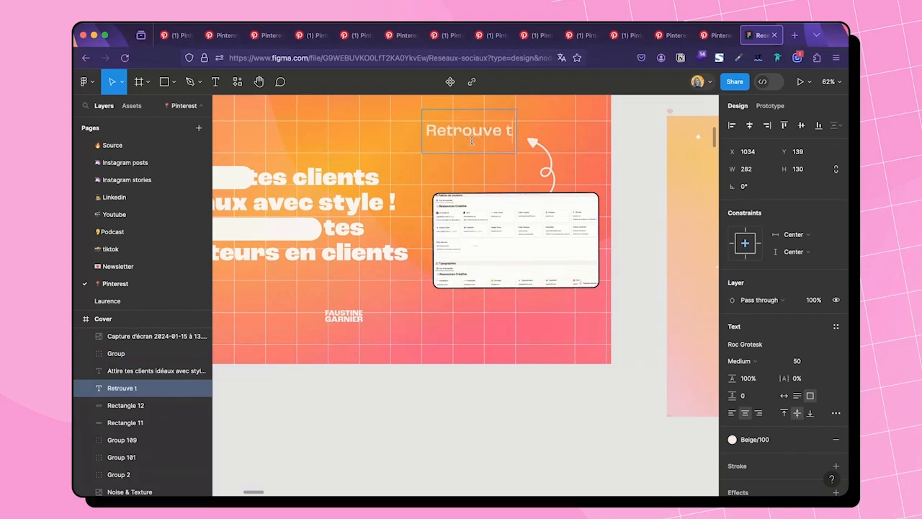
type("a liste d'ou")
key("BackSpace")
key("BackSpace")
key("BackSpace")
type("e c")
key("BackSpace")
type("ressources créatives pour")
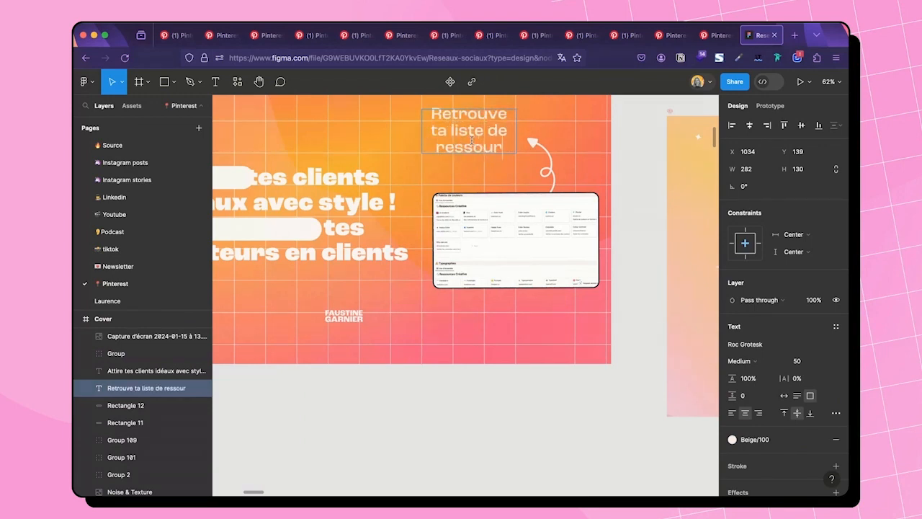
type("t'aider à créer ton identité visuelle")
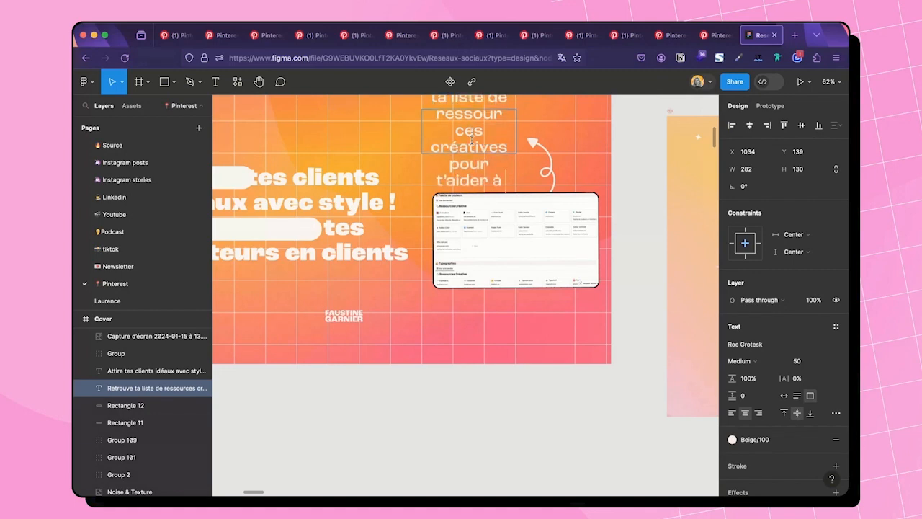
Step: Set the resource-list caption's font size to 30 and align it left
key("super+a")
left_click(797, 361)
type("30")
key("Return")
left_click(732, 413)
left_click(488, 350)
Step: Widen the caption's text box to about 439 and position it above the arrow near the cover's upper edge
left_click_drag(516, 132, 569, 134)
left_click_drag(448, 146, 467, 128)
scroll(467, 128, "left", 2)
scroll(144, 386, "up", 2)
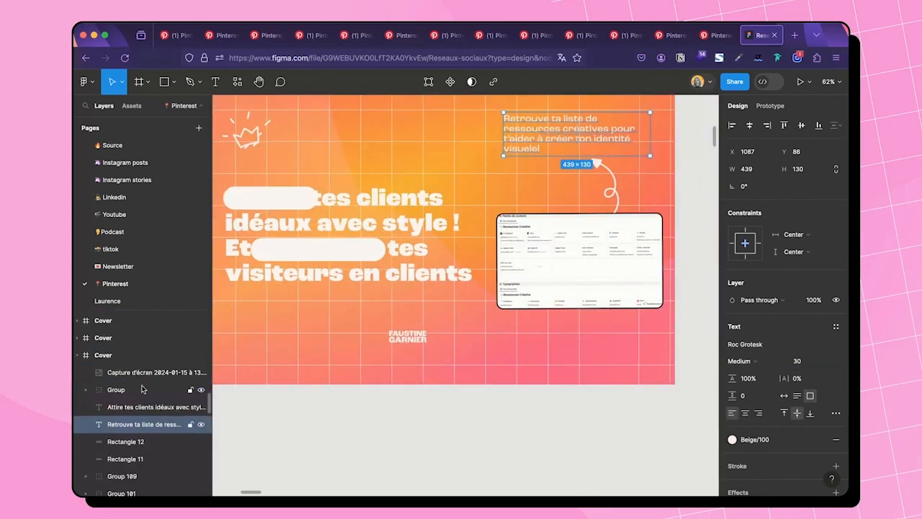
Step: Duplicate a headline highlight rectangle as a rounded backing box behind the resource-list caption, with 40% opacity
left_click(141, 467)
key("super+d")
left_click_drag(317, 250, 418, 230)
left_click(812, 299)
type("40")
key("Return")
left_click_drag(463, 164, 590, 124)
scroll(595, 238, "up", 2)
left_click_drag(588, 238, 607, 238)
left_click_drag(530, 283, 531, 255)
left_click(493, 240)
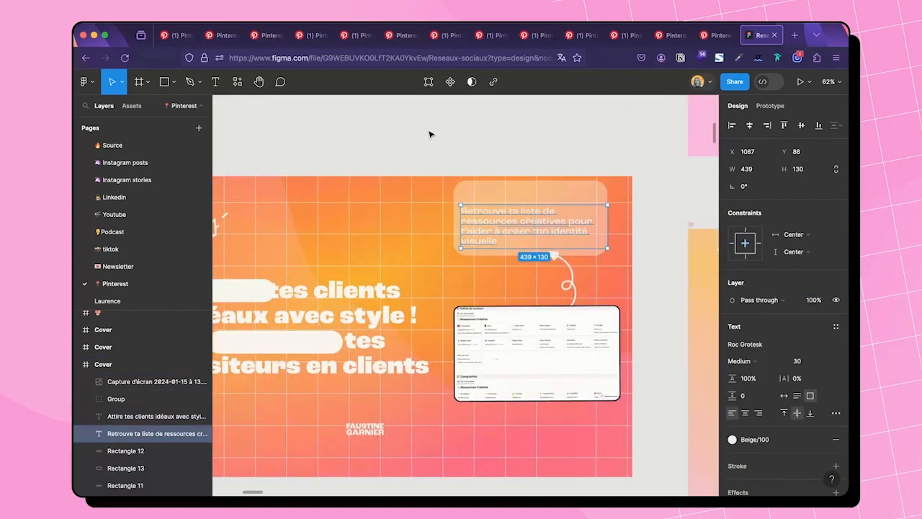
Step: Narrow the caption to 348, fit its backing box with 70% opacity, and recolour the caption text Fuschia/100
left_click_drag(607, 226, 581, 226)
left_click_drag(518, 180, 518, 195)
left_click(811, 301)
type("70f")
left_click(444, 130)
key("super+z")
left_click(517, 227)
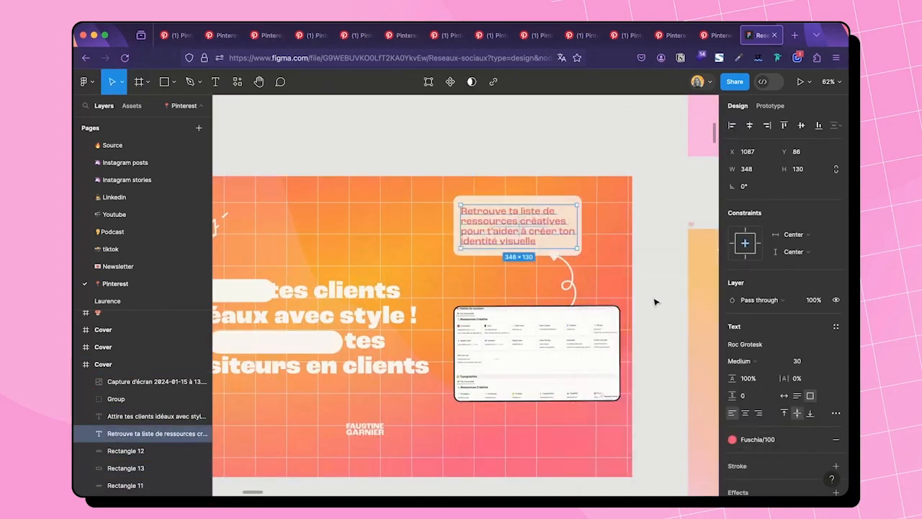
Step: Recolour both headline highlight rectangles Fuschia/100 and fit the one behind "convertis" to a width of 397
scroll(446, 151, "down", 2)
left_click(126, 426)
left_click(125, 460, "super")
left_click(778, 376)
left_click(625, 452)
scroll(352, 260, "up", 5)
left_click_drag(352, 260, 346, 260)
left_click(432, 344)
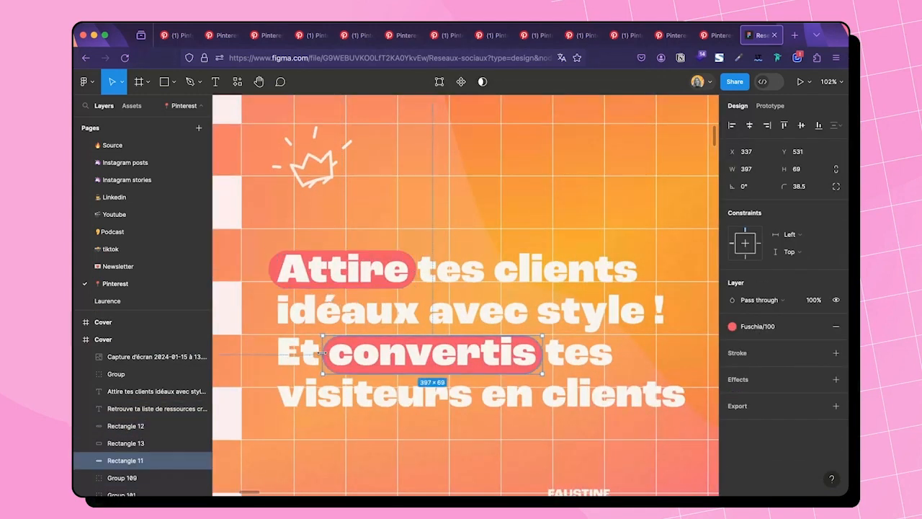
Step: Try rearranging the caption box, curly arrow and resource-list screenshot beside the headline
scroll(456, 195, "down", 5)
left_click(440, 132)
left_click(568, 185)
scroll(134, 441, "down", 3)
left_click_drag(133, 438, 132, 358)
left_click_drag(495, 290, 414, 277)
scroll(587, 169, "up", 5)
left_click(607, 216)
left_click(586, 187, "shift")
left_click_drag(586, 187, 477, 395)
left_click_drag(601, 262, 543, 411)
left_click(576, 328)
left_click_drag(660, 382, 652, 391)
Step: Check a reference Pinterest profile's cover, and delete the screenshot, caption, backing box and arrow from the new cover
left_click(312, 38)
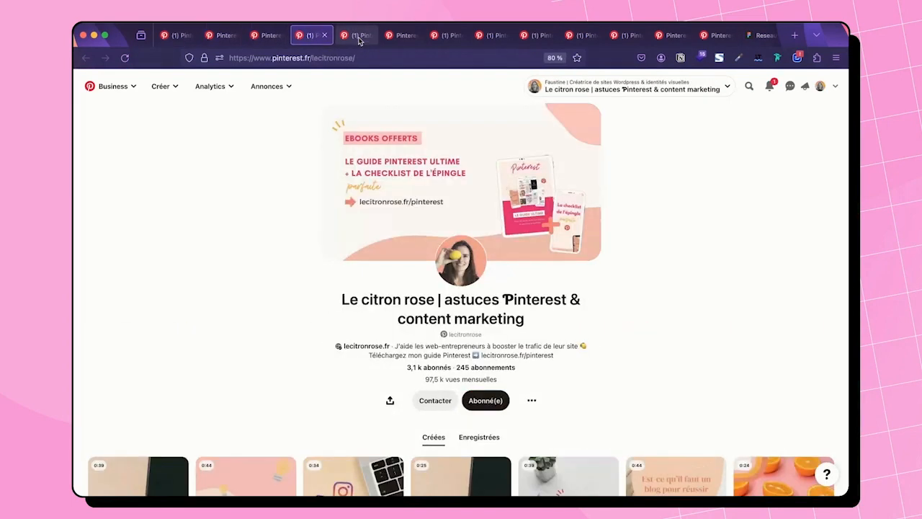
left_click(761, 36)
scroll(566, 235, "down", 2)
key("BackSpace")
left_click_drag(563, 347, 461, 392)
key("BackSpace")
Step: Reposition the headline, its highlights and the name logo nearer the checkerboard, and place the star beside the headline's last line
left_click_drag(289, 362, 418, 258)
left_click_drag(356, 304, 415, 302)
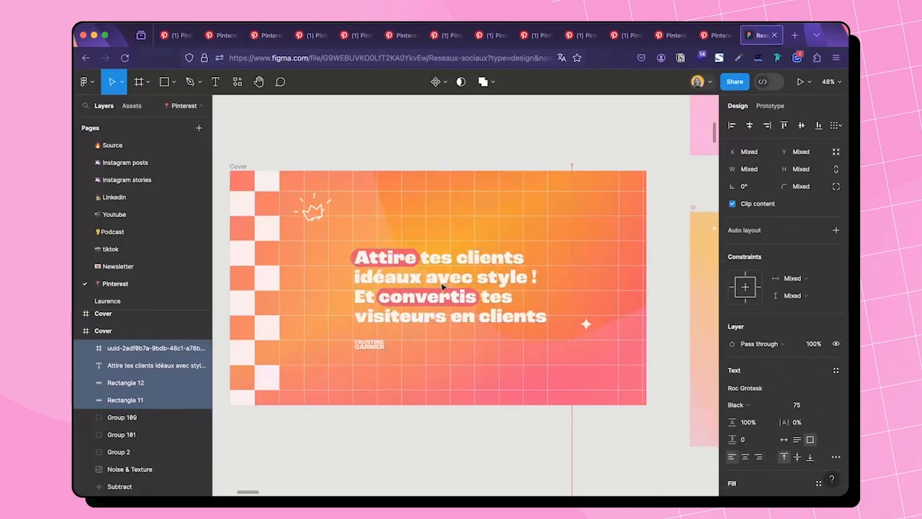
left_click_drag(473, 293, 434, 289)
left_click(587, 324)
key("super+bracketright")
left_click_drag(586, 324, 516, 305)
left_click(467, 130)
Step: Scale the checkerboard and line grid down together to about 2022 × 1106 and realign them with the cover's edges
scroll(467, 130, "down", 4)
left_click(137, 417)
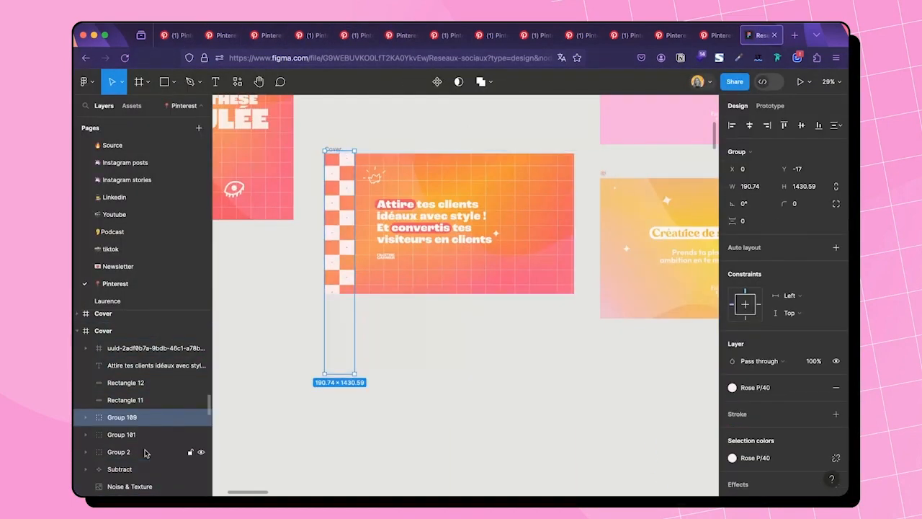
left_click(142, 451, "super")
left_click_drag(251, 403, 397, 323)
left_click_drag(508, 258, 384, 260)
scroll(384, 260, "up", 4)
left_click_drag(415, 323, 414, 330)
key("shift+Up")
key("shift+Up")
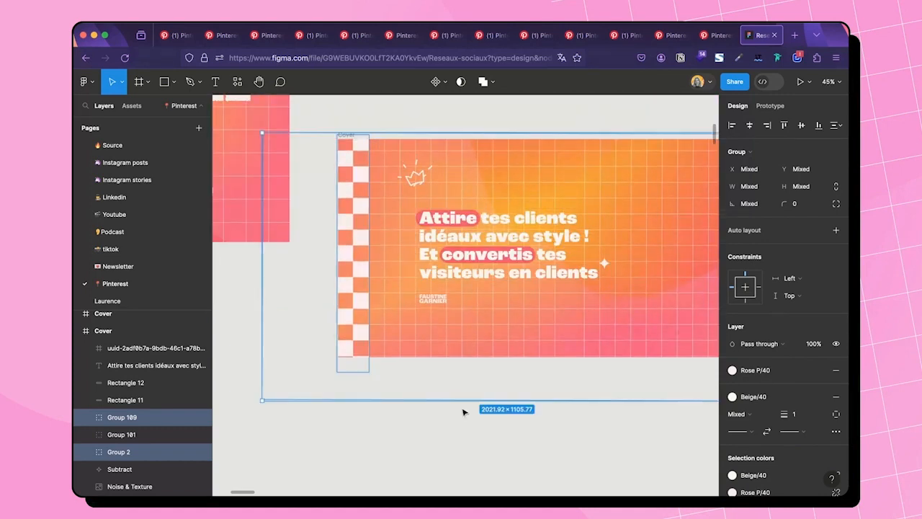
Step: Copy the eye doodle from the neighbouring orange design into the cover's lower right, and move the old pink cover above it
left_click(321, 258)
scroll(321, 252, "down", 5)
scroll(375, 216, "left", 3)
left_click_drag(389, 195, 578, 325)
scroll(579, 327, "up", 5)
left_click_drag(556, 291, 550, 299)
scroll(562, 298, "down", 2)
scroll(576, 288, "up", 4)
left_click_drag(666, 120, 325, 109)
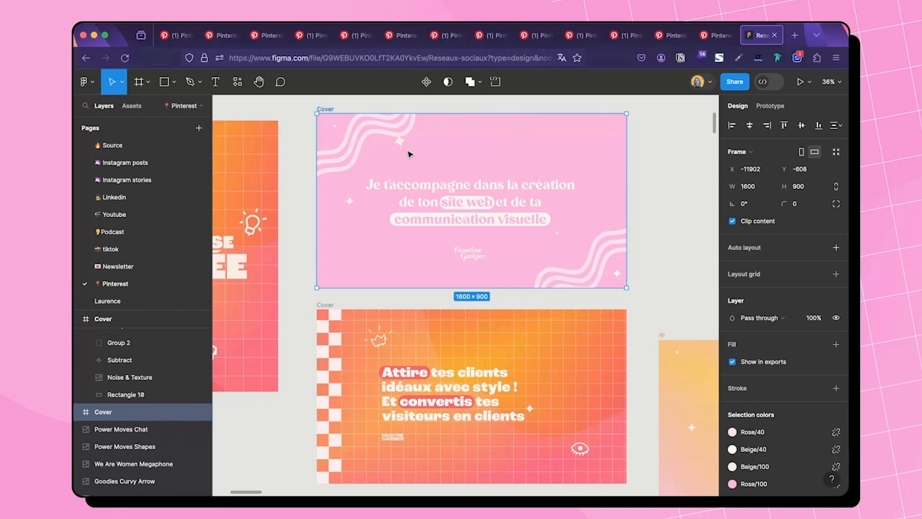
Step: Export the redesigned cover frame as a 1x JPG
left_click(321, 314)
scroll(780, 489, "down", 3)
left_click(784, 436)
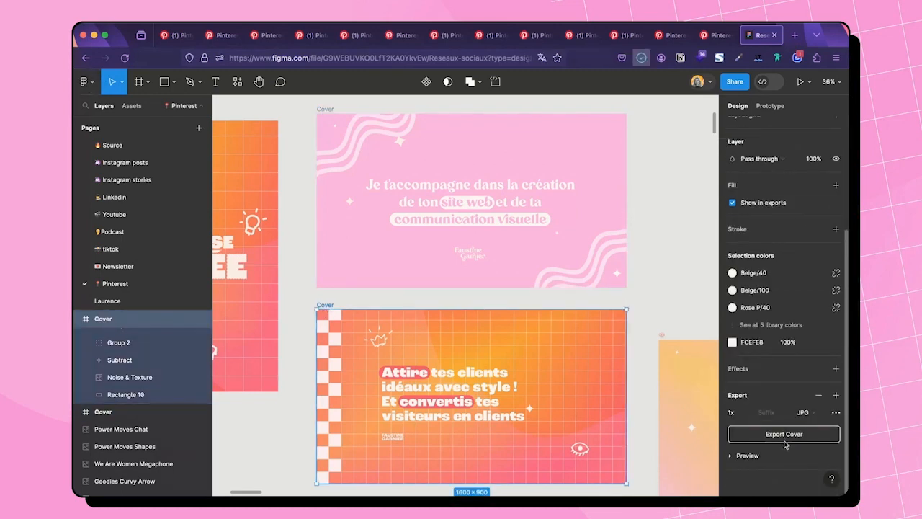
Step: Switch to the Pinterest profile, replace its cover with the exported image, and save the change
left_click(678, 36)
left_click(585, 246)
left_click(578, 208)
left_click(472, 331)
left_click(323, 132)
left_click(687, 459)
left_click(619, 445)
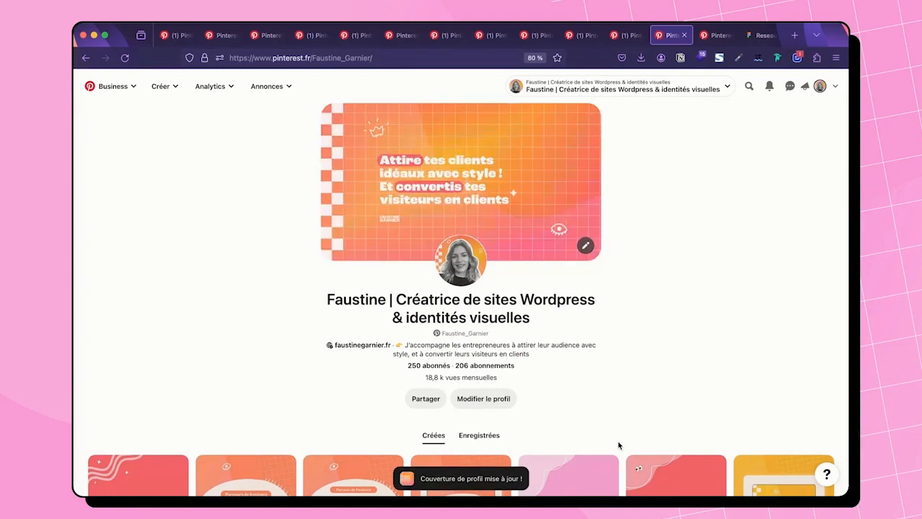
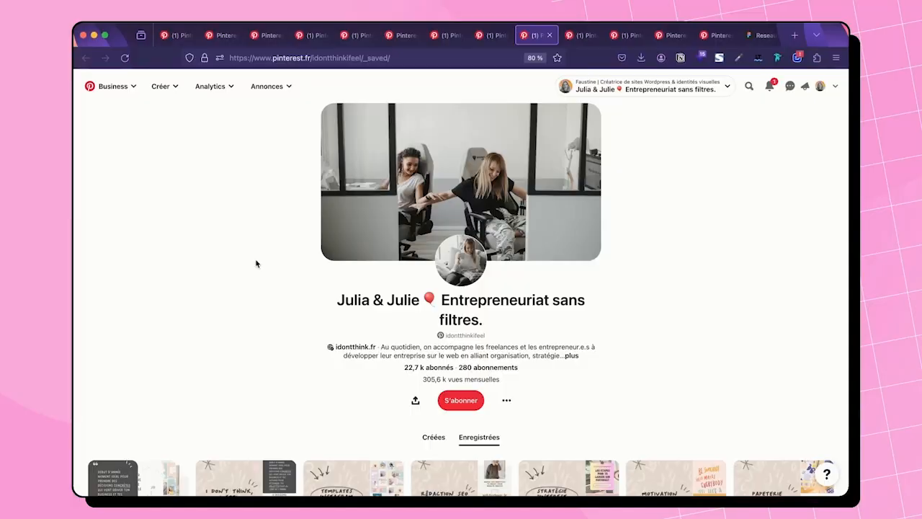
Step: Examine the style of the saved-board covers on the reference Pinterest profiles, including La Belle Boucle
scroll(255, 264, "down", 5)
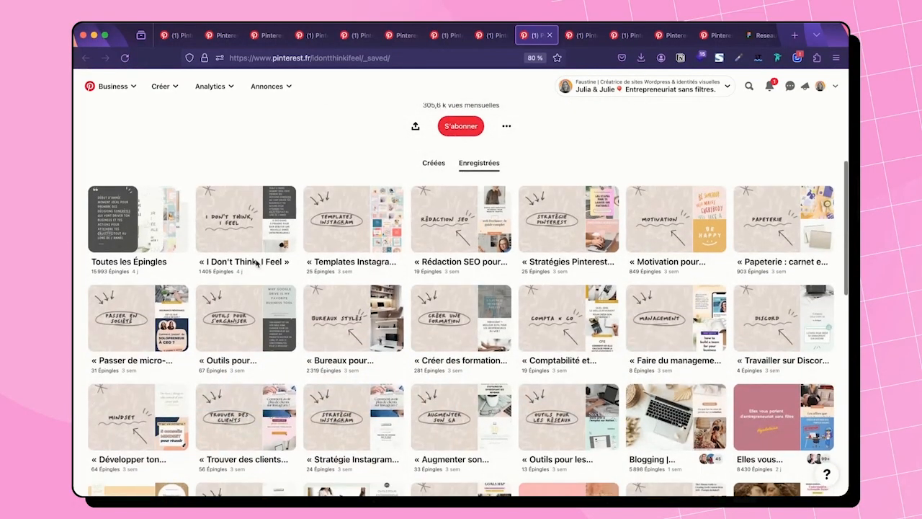
scroll(256, 259, "down", 1)
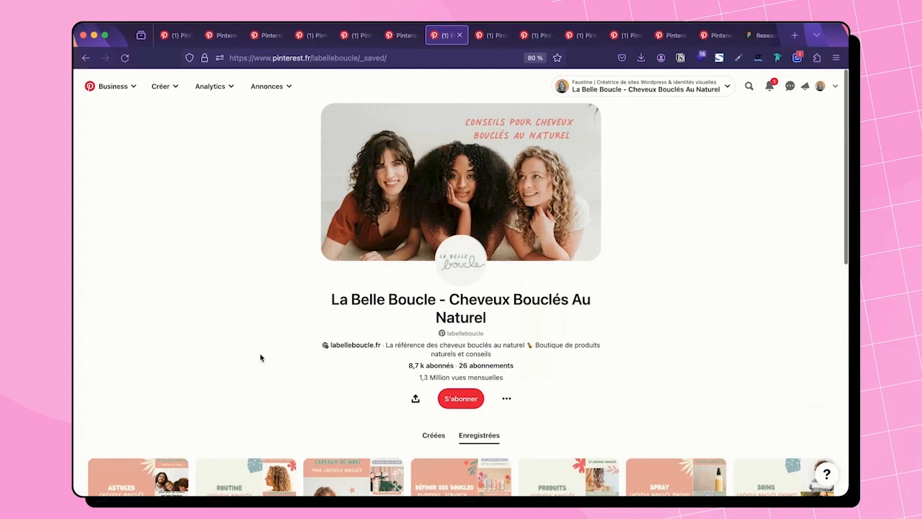
scroll(260, 357, "down", 5)
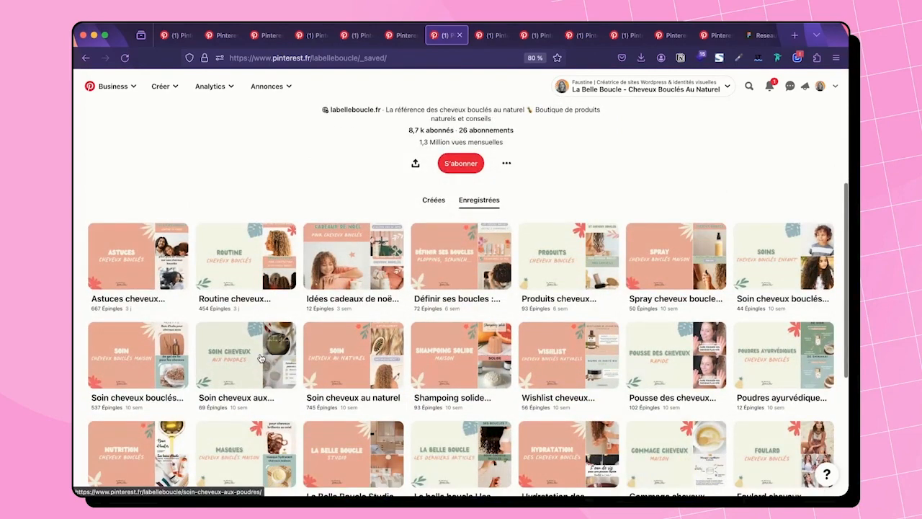
scroll(261, 357, "down", 2)
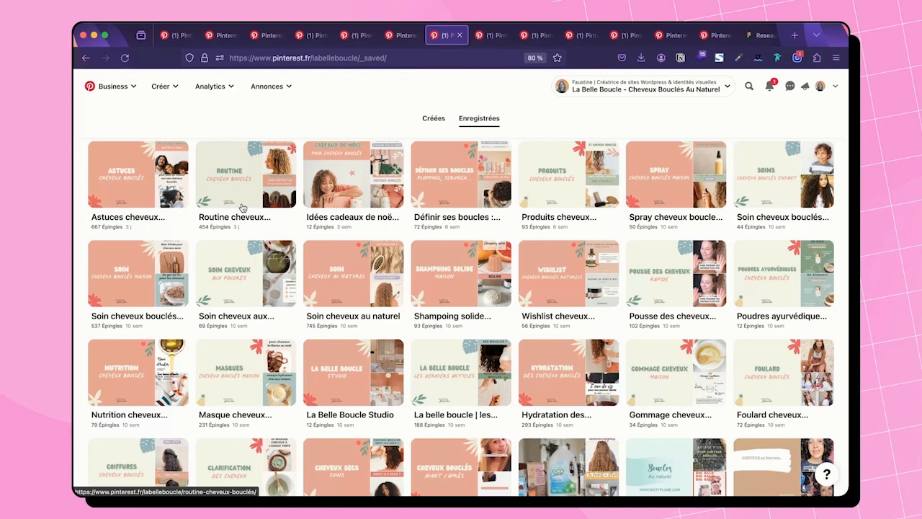
scroll(242, 207, "down", 3)
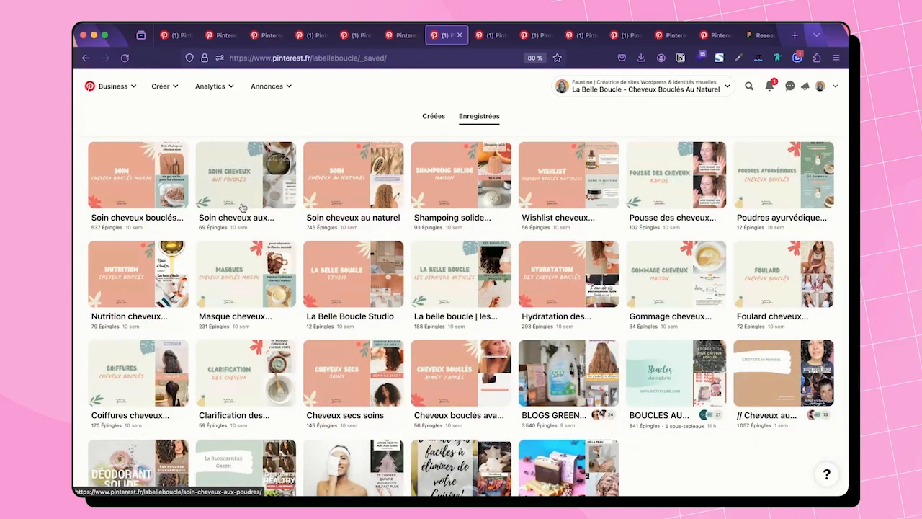
scroll(243, 208, "up", 2)
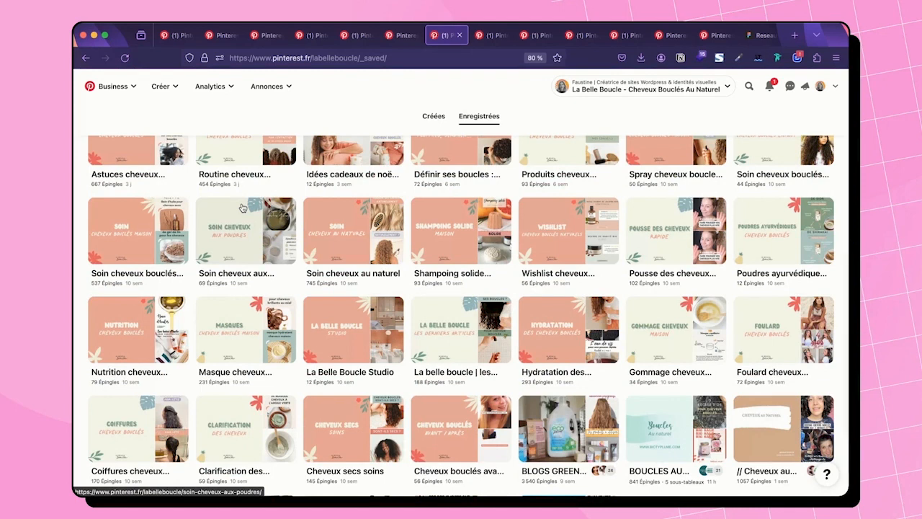
scroll(243, 208, "up", 2)
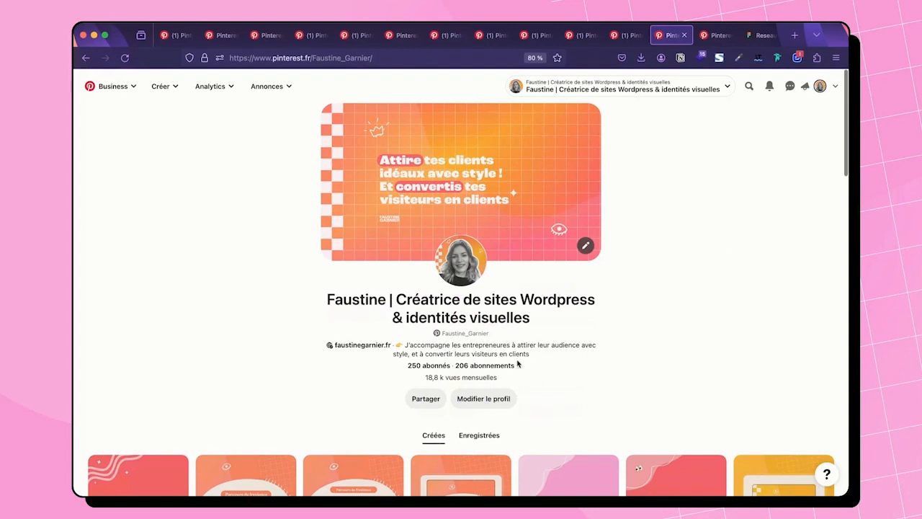
Step: Open the saved boards on the own Pinterest profile and examine their existing cover designs
left_click(481, 441)
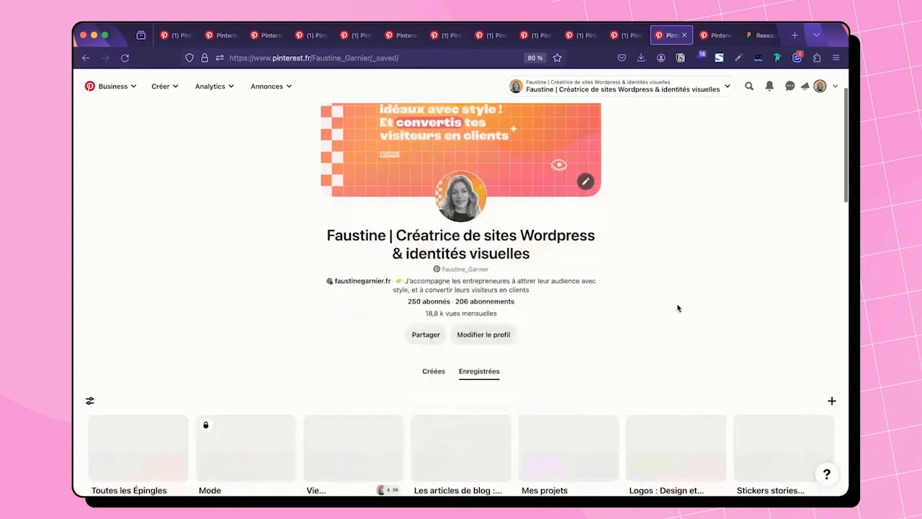
scroll(677, 308, "down", 5)
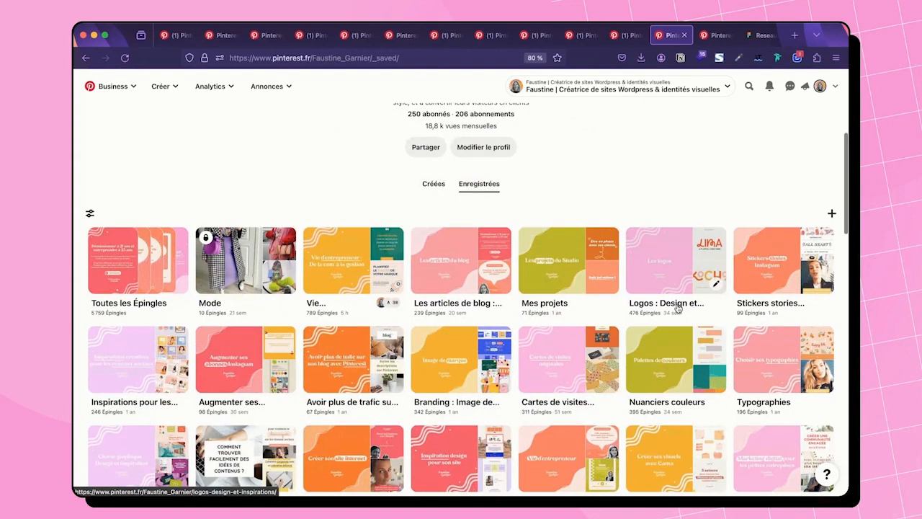
scroll(677, 308, "down", 1)
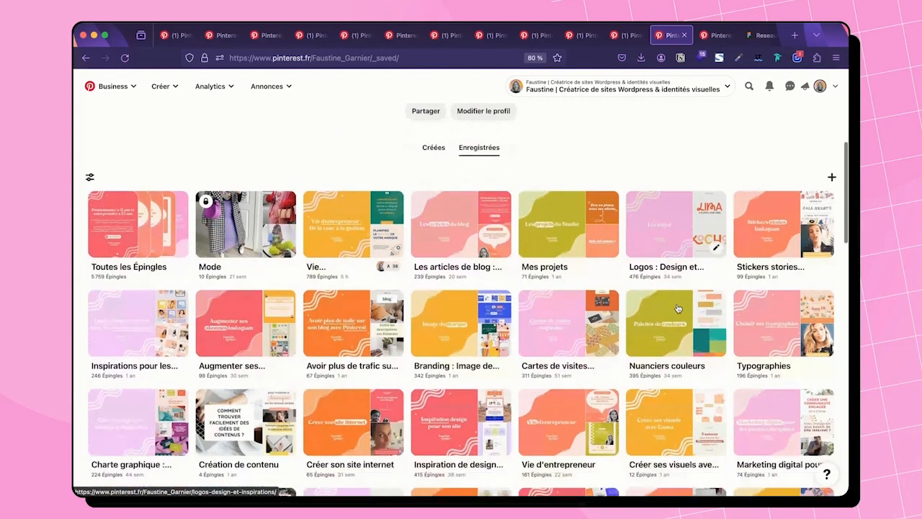
scroll(676, 308, "down", 2)
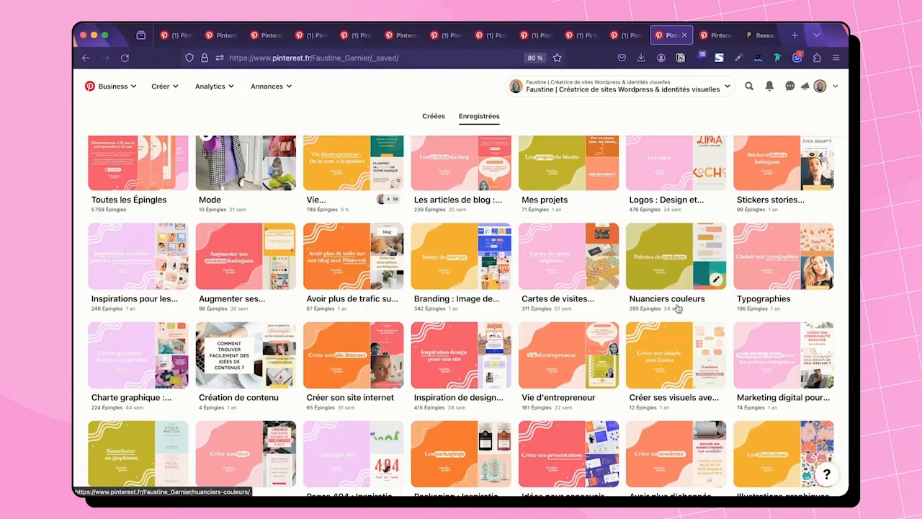
scroll(677, 308, "down", 4)
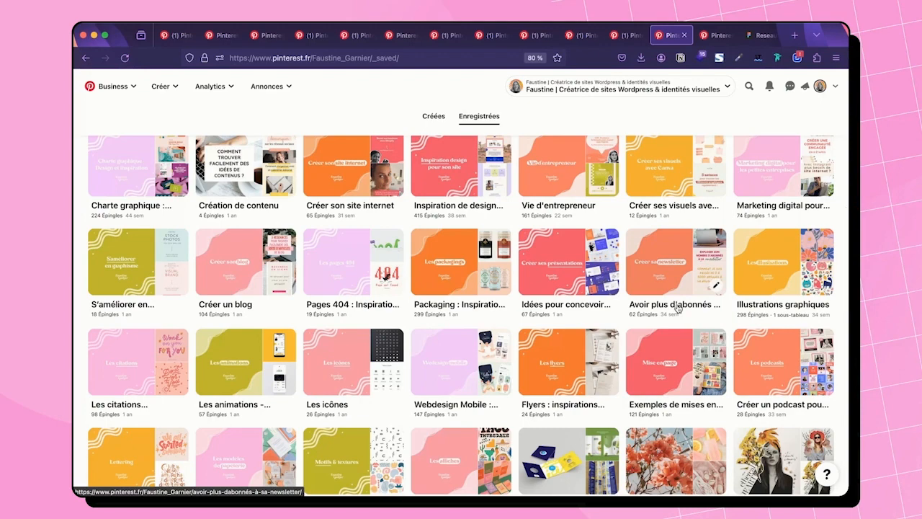
scroll(677, 308, "down", 2)
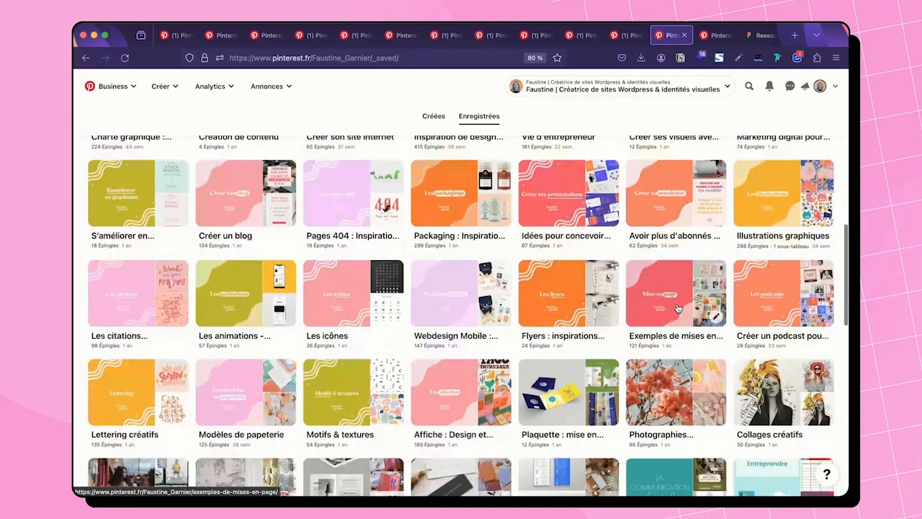
scroll(677, 309, "up", 2)
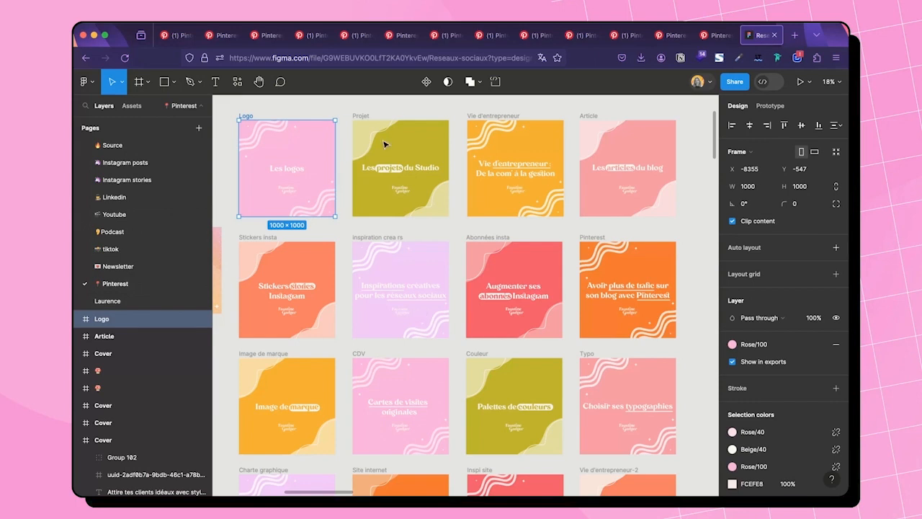
Step: Switch to the Figma board covers and delete the old name logo from the Logo, Projet, Vie d'entrepreneur and Article frames
scroll(319, 174, "up", 5)
scroll(319, 174, "left", 2)
scroll(319, 174, "up", 1)
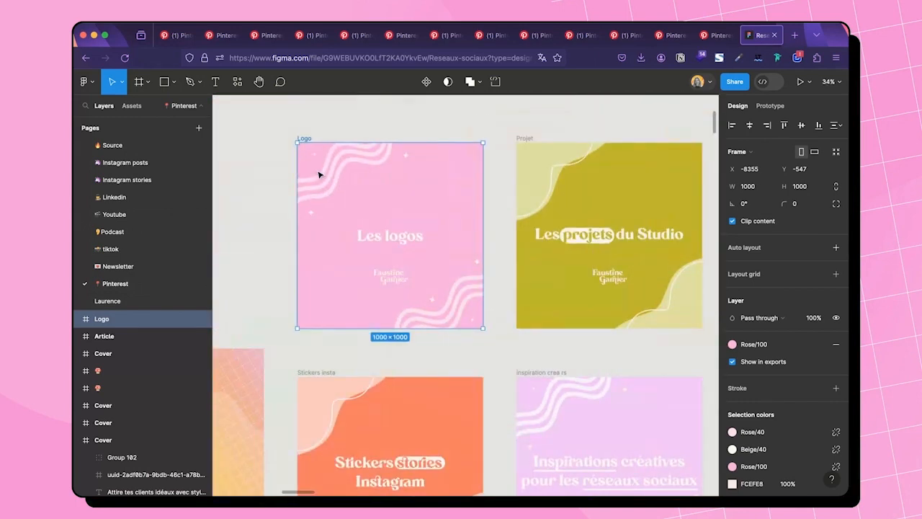
left_click(392, 279)
key("Delete")
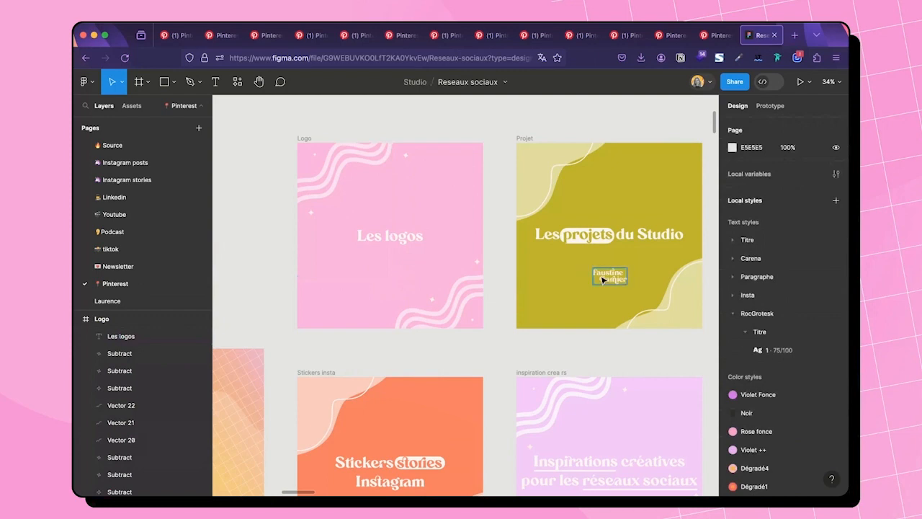
left_click(607, 276)
key("Delete")
scroll(607, 279, "down", 5)
scroll(607, 279, "right", 5)
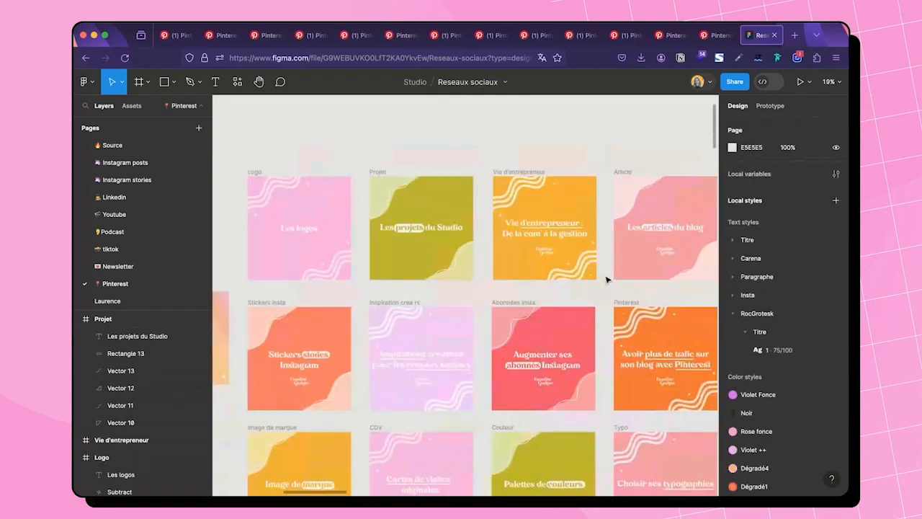
left_click(666, 252)
key("Delete")
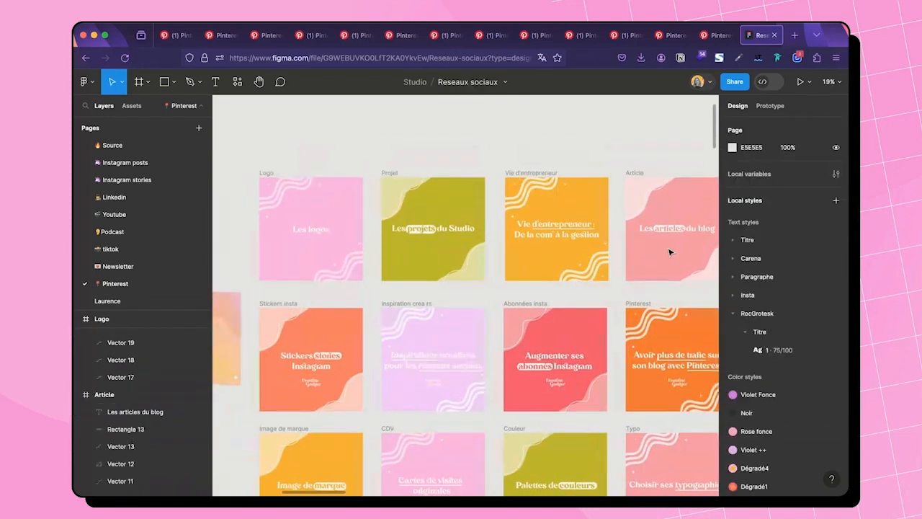
Step: Copy the name logo from the redesigned orange cover and paste it into the Logo board cover
scroll(668, 249, "left", 6)
scroll(668, 249, "down", 1)
left_click(340, 259)
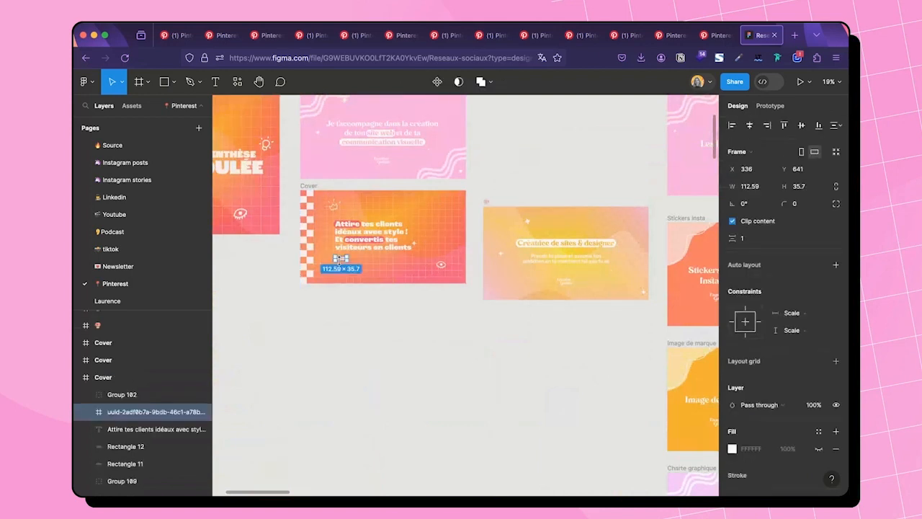
scroll(341, 260, "right", 5)
scroll(345, 252, "up", 2)
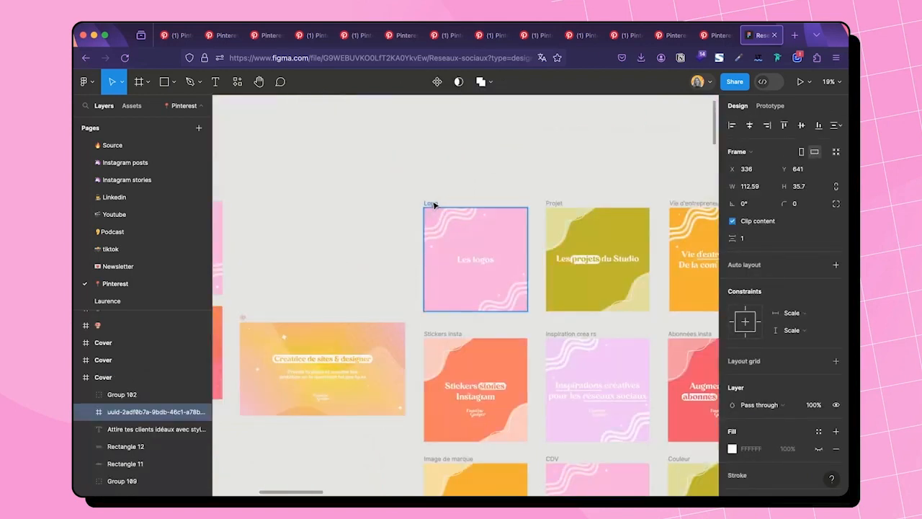
left_click(433, 204)
key("ctrl+v")
scroll(469, 290, "up", 5)
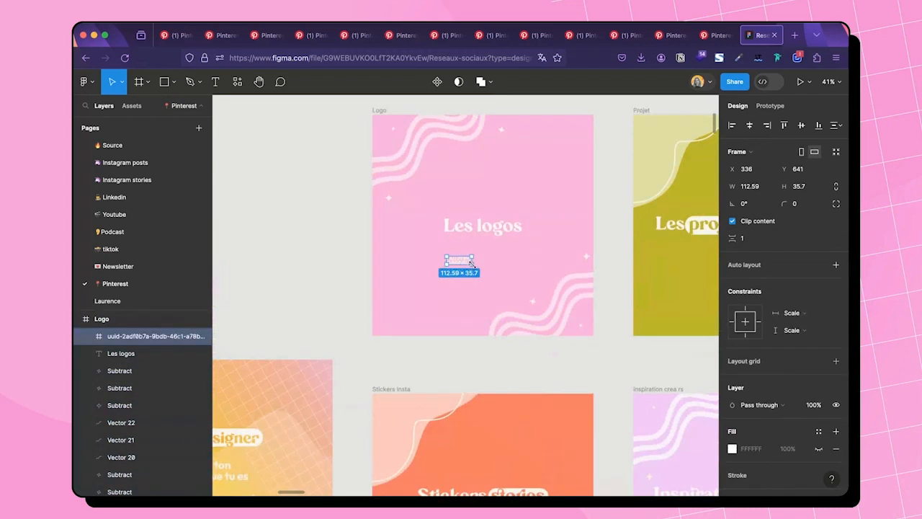
Step: Resize the pasted name logo to 161 × 51 and centre it horizontally under "Les logos"
left_click_drag(472, 264, 487, 269)
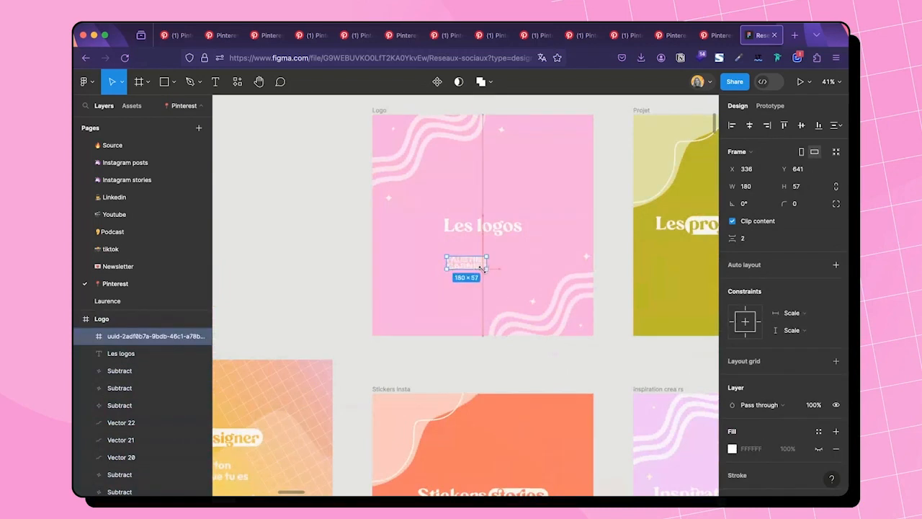
left_click(751, 127)
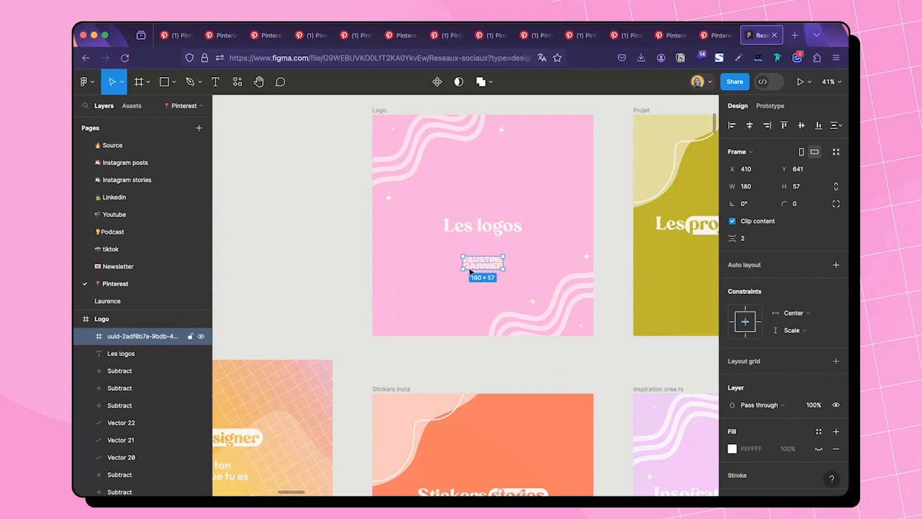
left_click_drag(459, 266, 466, 266)
left_click(750, 126)
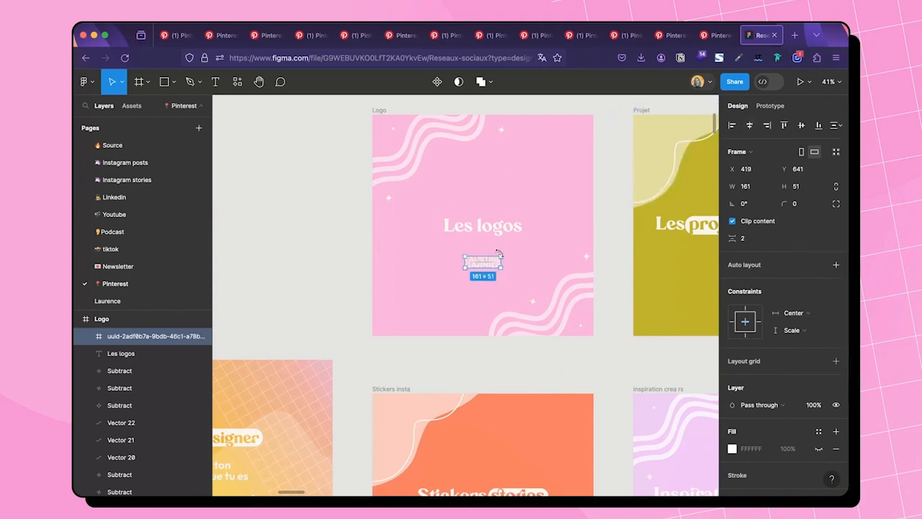
Step: Paste the resized name logo into the Projet, Vie d'entrepreneur and Article board covers
scroll(484, 265, "down", 5)
scroll(482, 266, "down", 3)
left_click(393, 215)
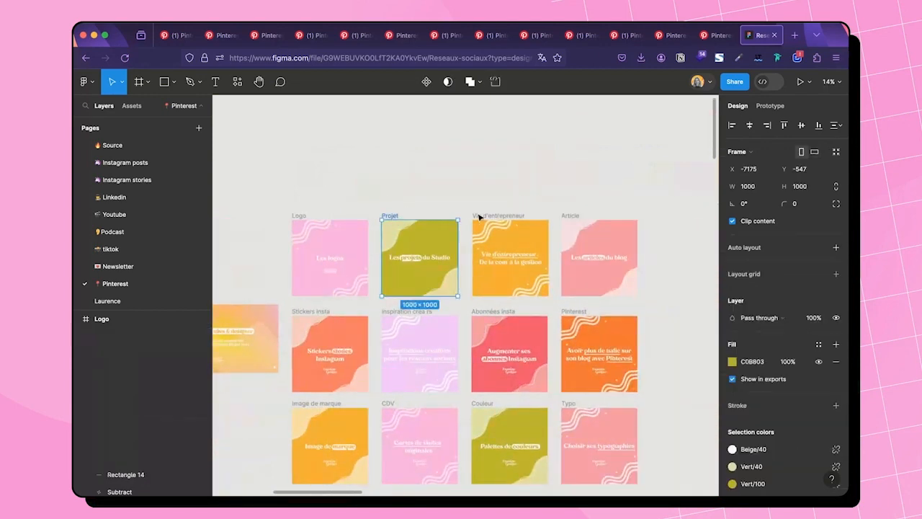
left_click(479, 214, "shift")
left_click(582, 212, "shift")
key("ctrl+v")
scroll(398, 178, "up", 5)
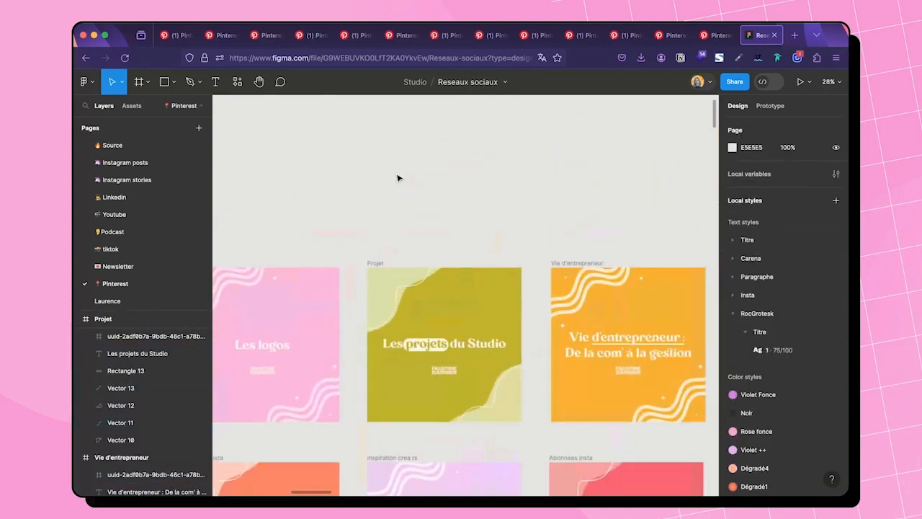
Step: Set the "Les logos" title on the Logo board cover to the Roc Grotesk font in ExtraBold
left_click(350, 288)
left_click(742, 349)
type("roc")
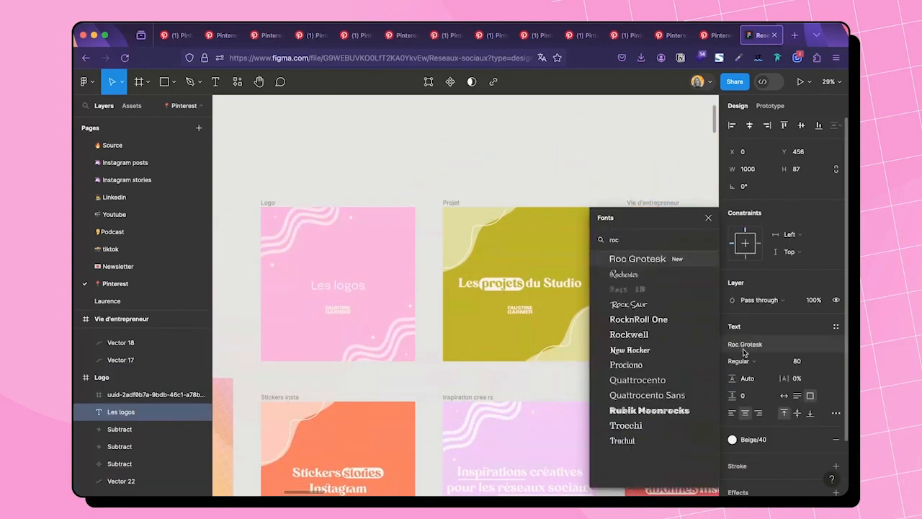
left_click(638, 259)
left_click(739, 360)
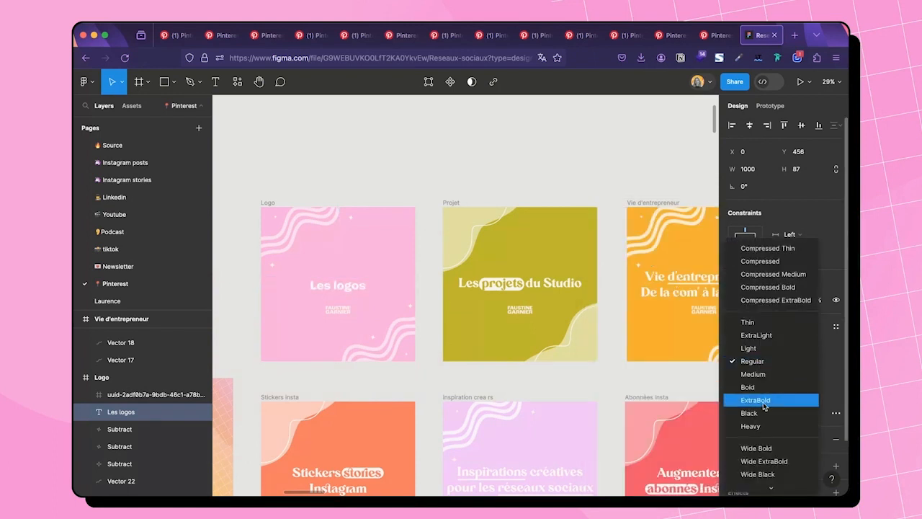
left_click(755, 400)
left_click(350, 165)
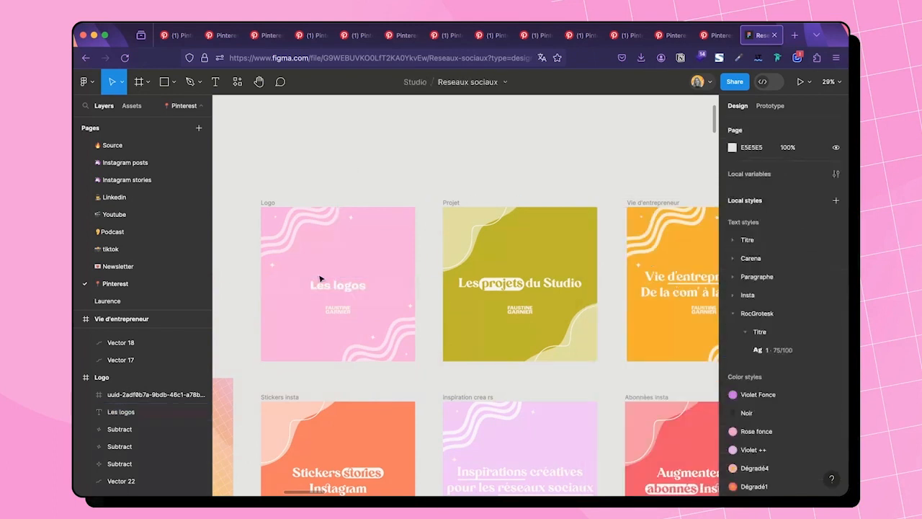
Step: Change the Logo cover's title to "Les inspirations logos" and set its line height to 100%
left_click(322, 287)
double_click(324, 291)
type("inspira")
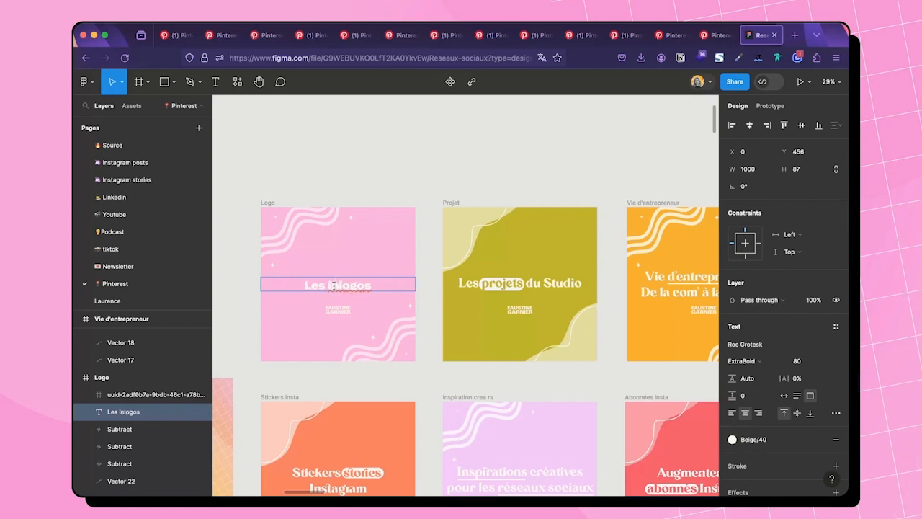
type("tions")
key("ctrl+a")
left_click(746, 380)
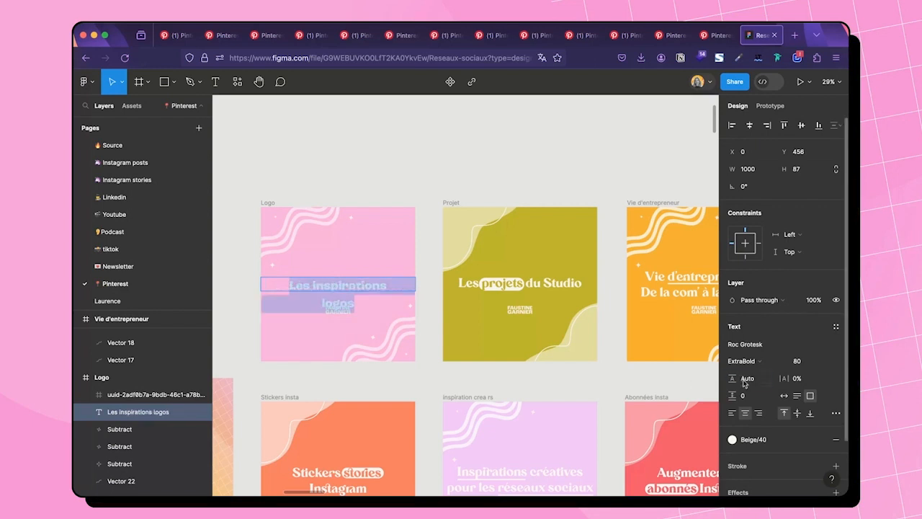
type("100")
key("Return")
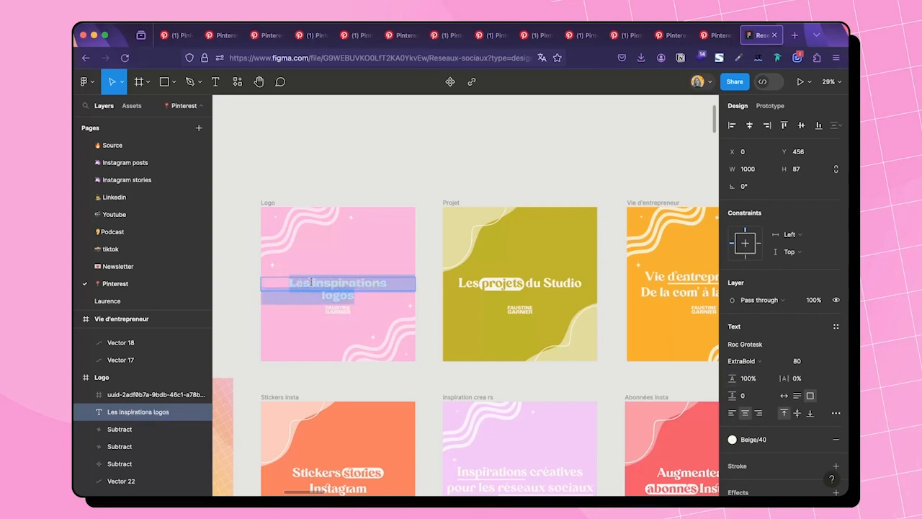
Step: Shorten the Logo cover's title to "Les inspi' logos" and put it on a single line
left_click(311, 282)
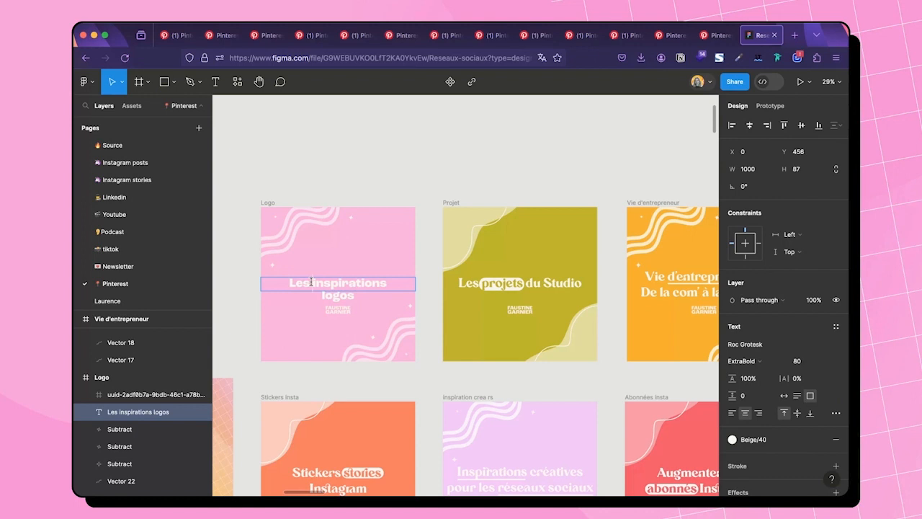
left_click_drag(343, 283, 398, 281)
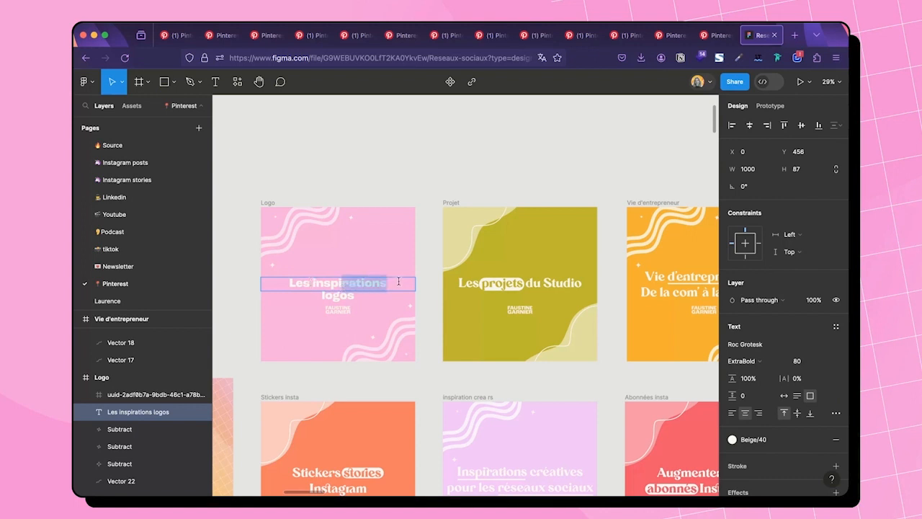
key("BackSpace")
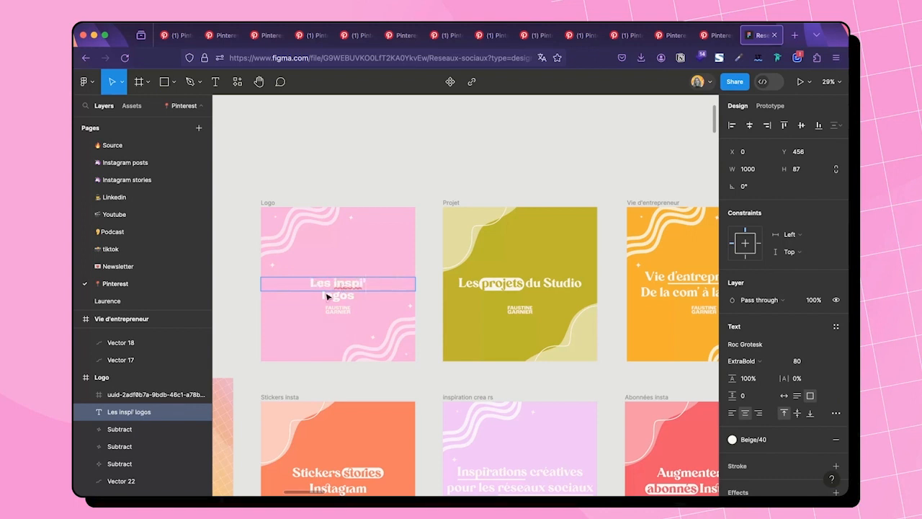
key("Escape")
double_click(346, 290)
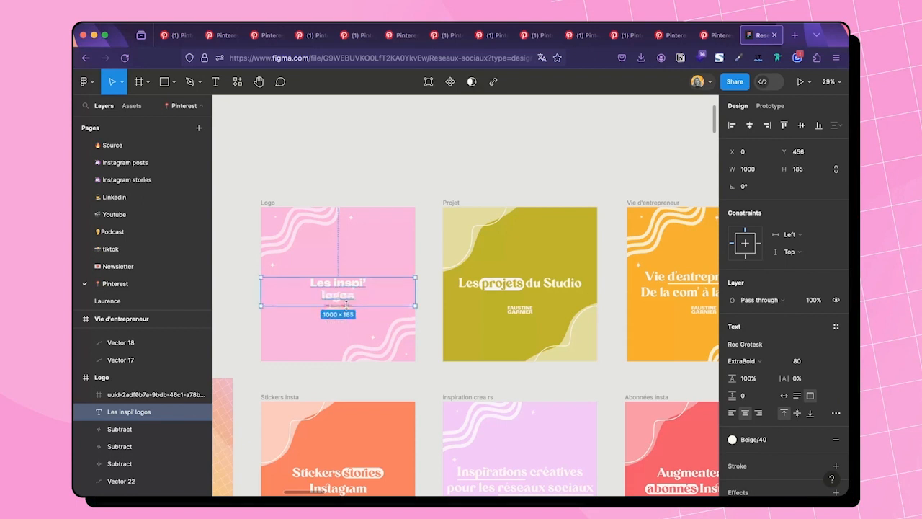
double_click(327, 297)
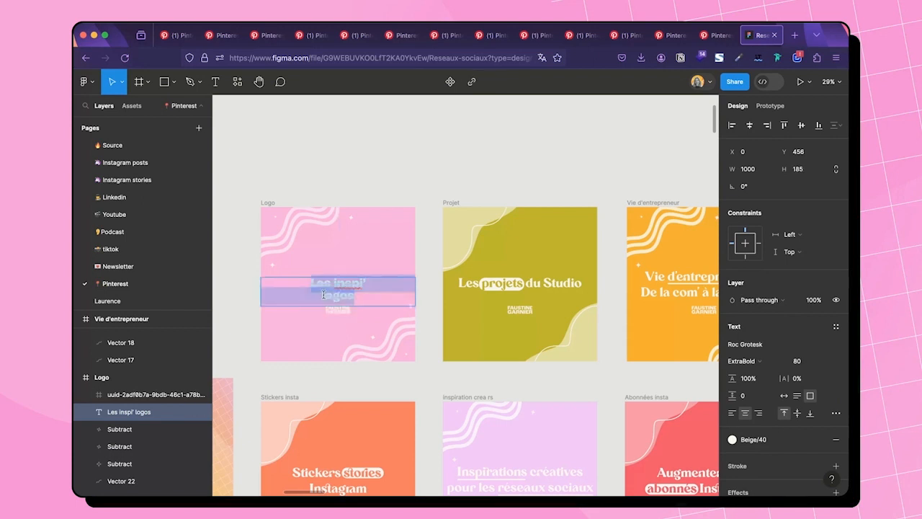
left_click(324, 295)
key("BackSpace")
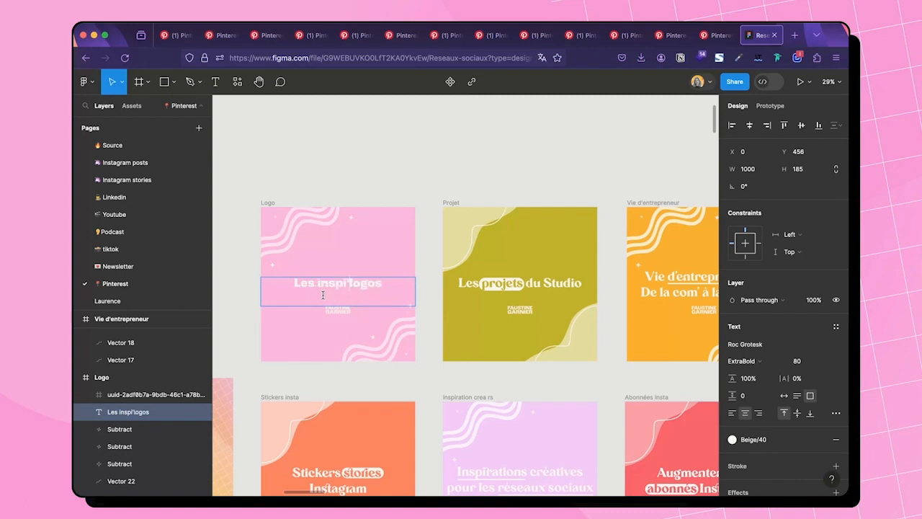
key("Escape")
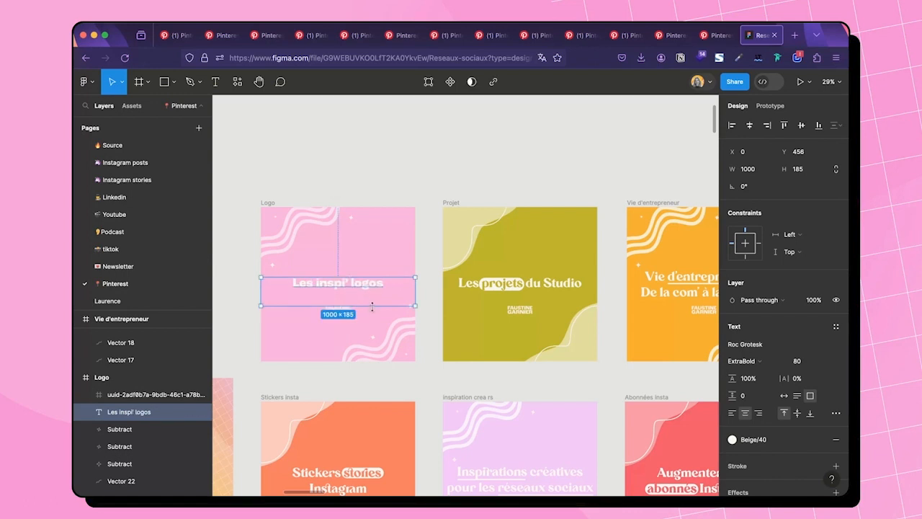
Step: Reduce the title's text box height to 87 and centre the title horizontally and vertically in the Logo cover
left_click_drag(372, 305, 371, 291)
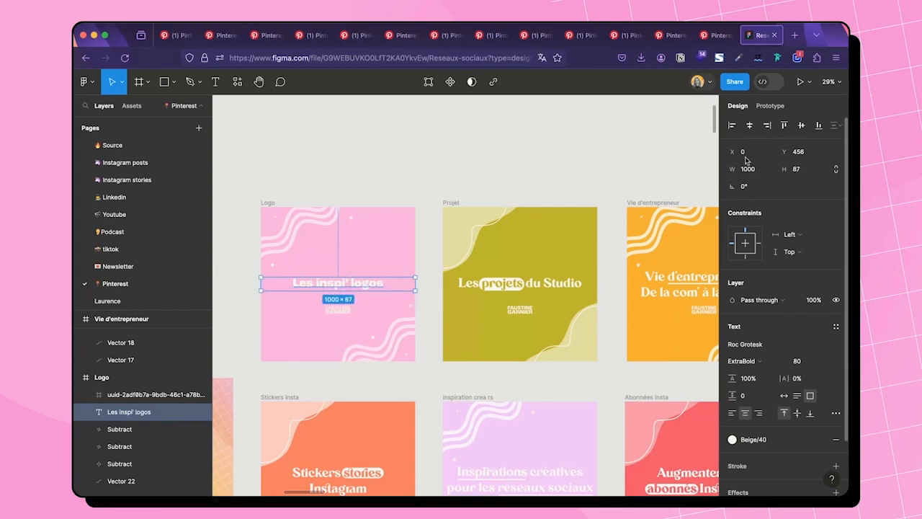
left_click(750, 126)
left_click(801, 125)
left_click(419, 187)
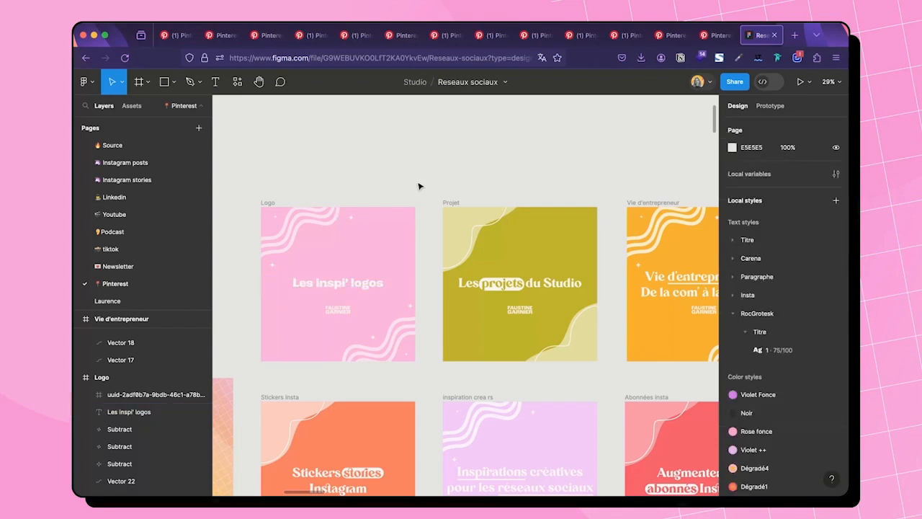
scroll(419, 187, "down", 5)
scroll(428, 195, "left", 8)
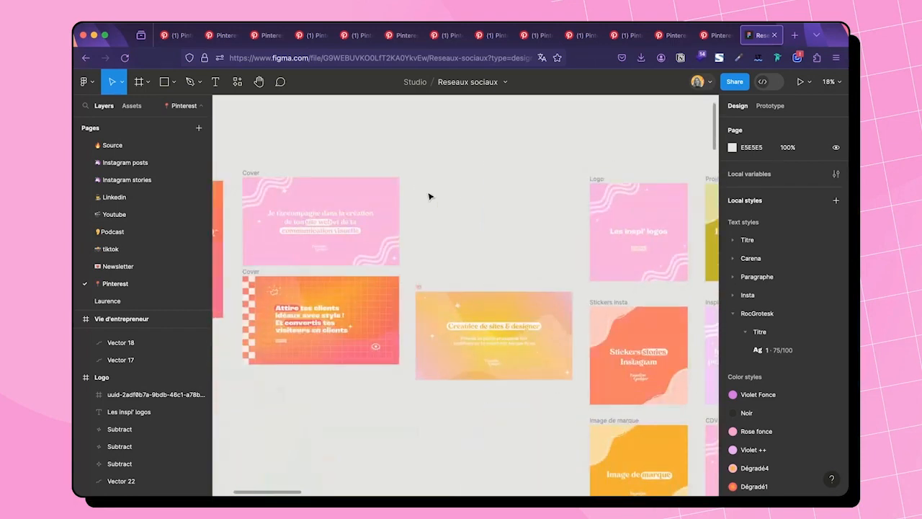
scroll(429, 195, "left", 7)
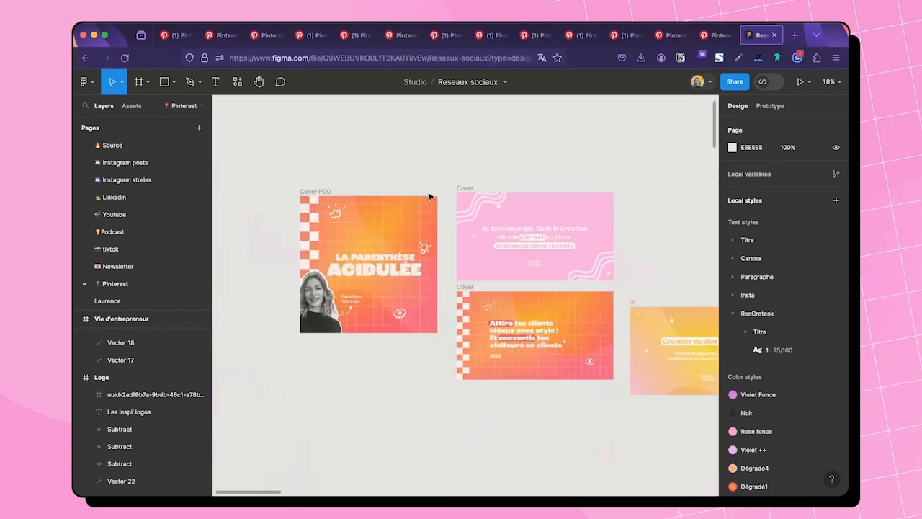
left_click(134, 165)
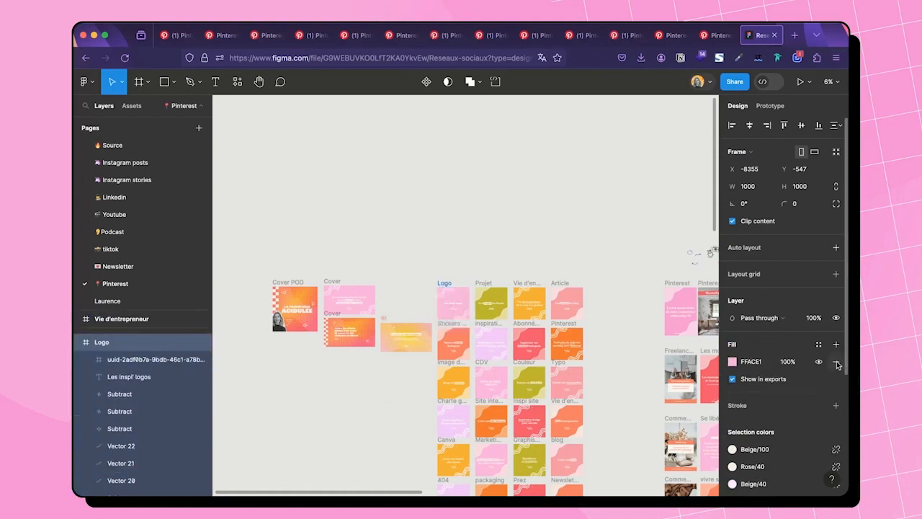
scroll(709, 347, "up", 3)
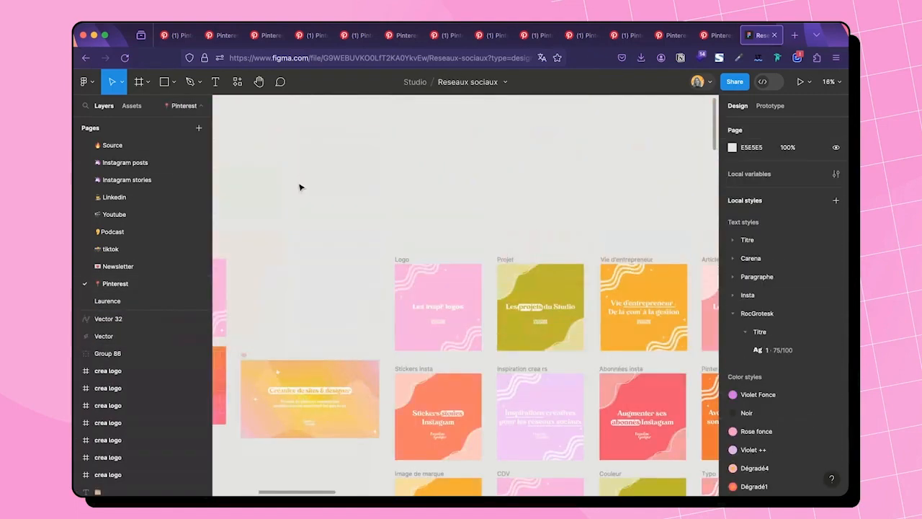
left_click(92, 167)
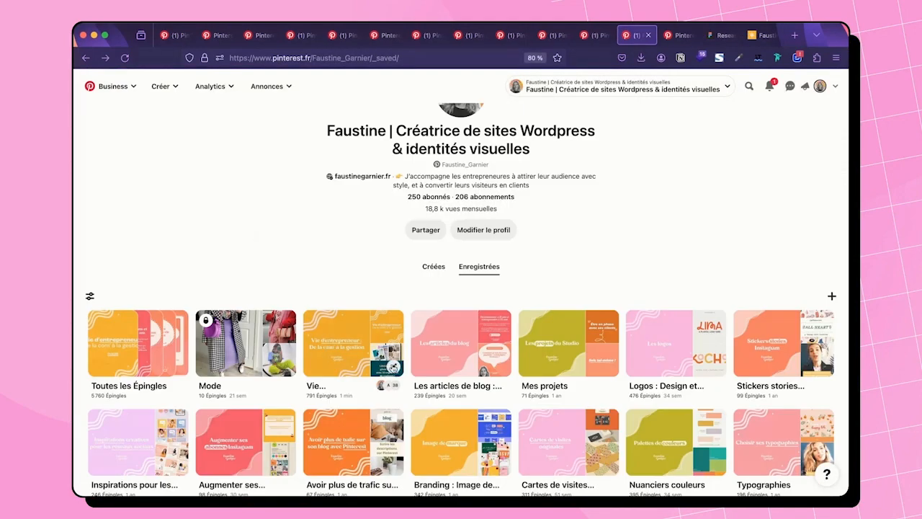
Step: Replace the cover of the Pinterest board "Vie d'entrepreneur : De la com' à la gestion" with the redesigned orange pin and save the board
left_click(393, 366)
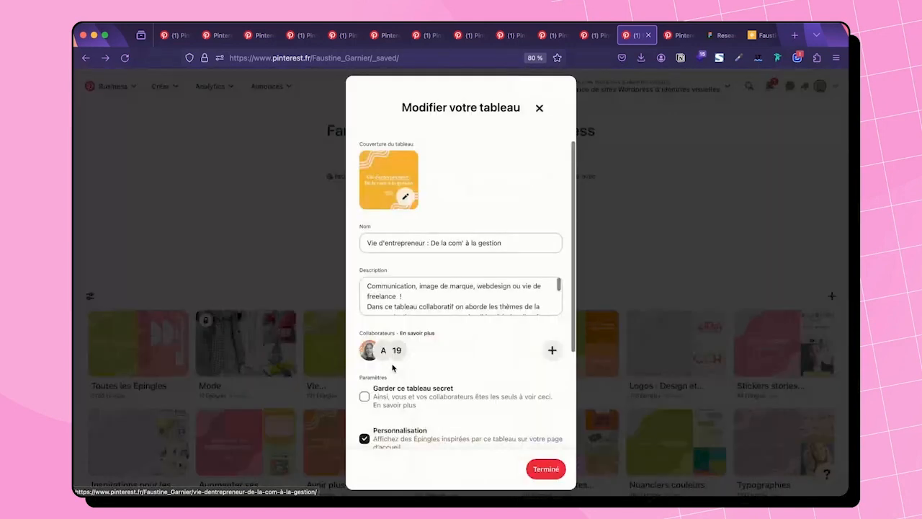
left_click(407, 196)
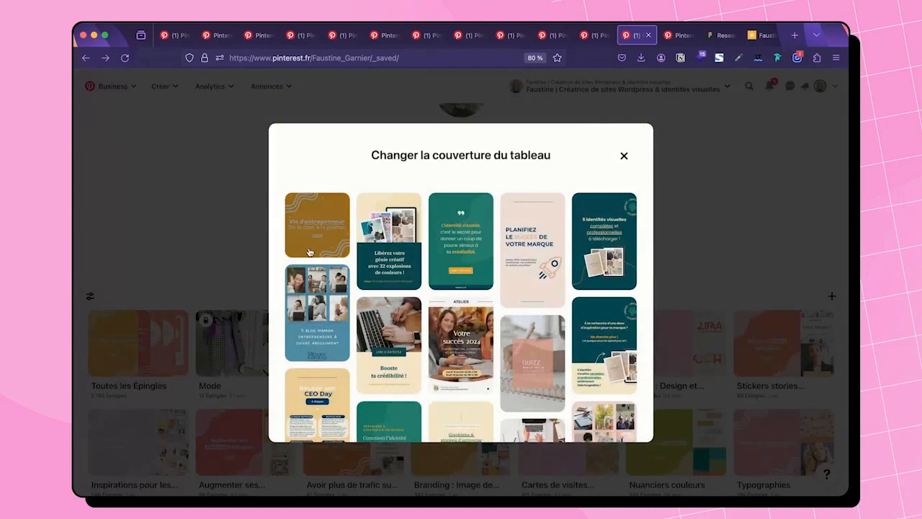
left_click(309, 252)
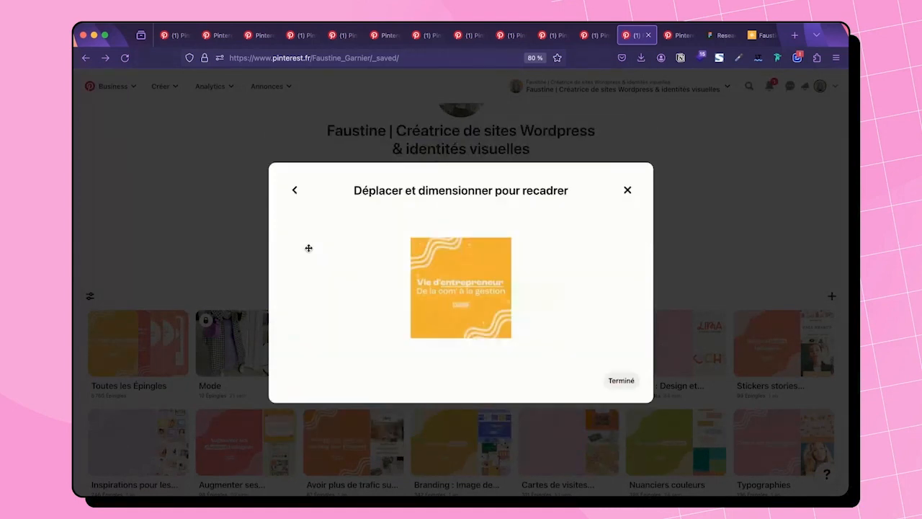
left_click(621, 379)
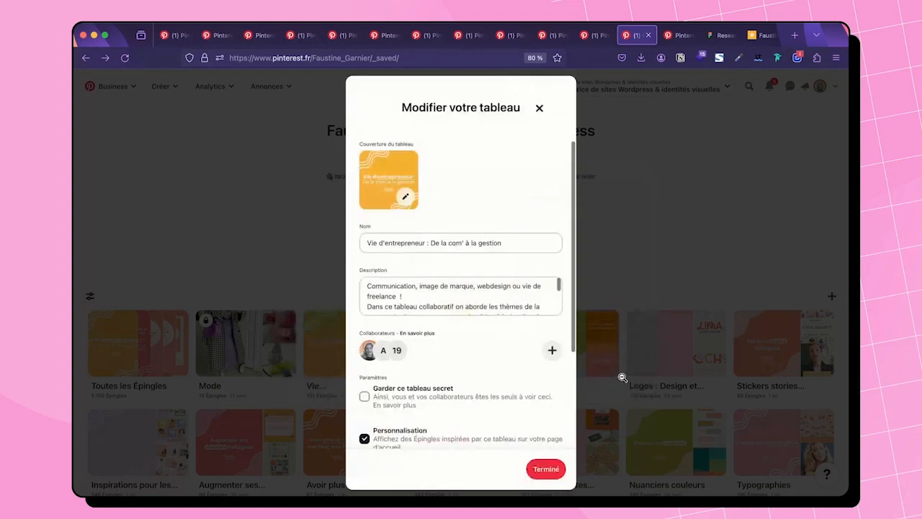
left_click(546, 469)
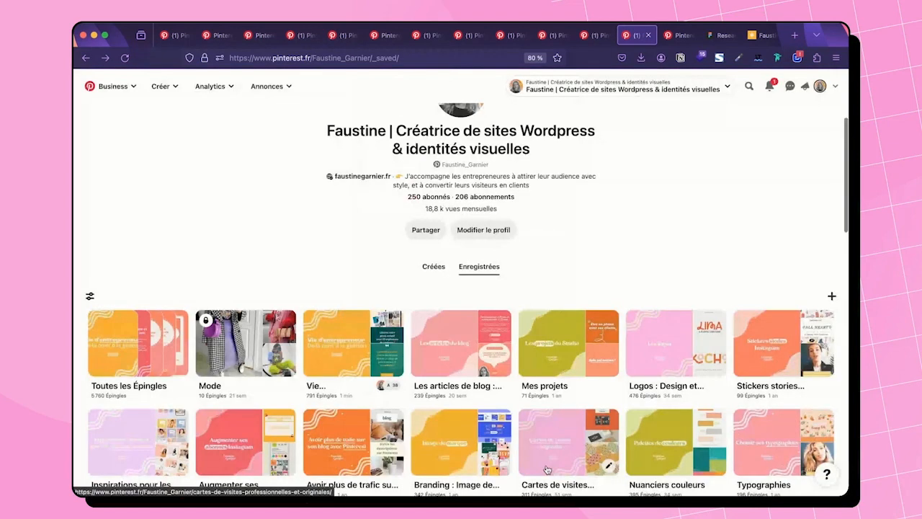
Step: Create a pin from the redesigned "Les articles du blog" cover in its blog articles board, linked to the studio's website, and return to the saved boards
scroll(284, 288, "down", 3)
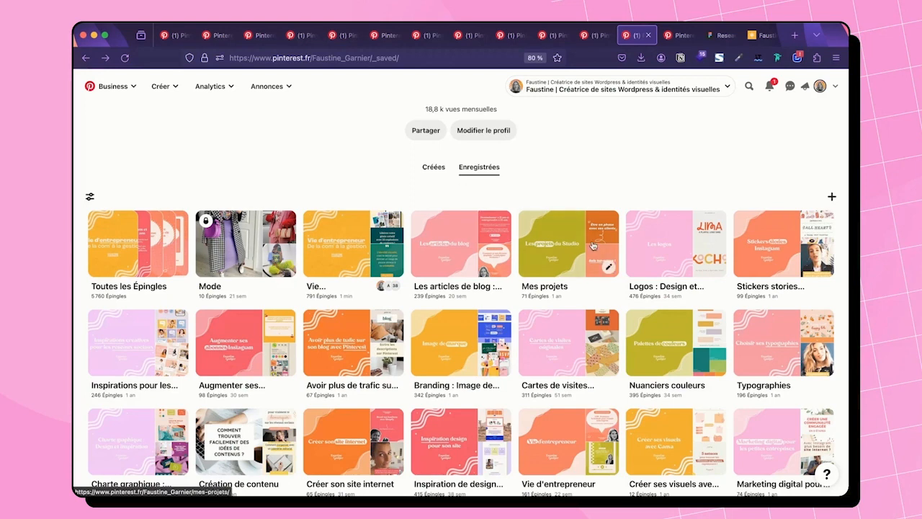
scroll(589, 247, "up", 2)
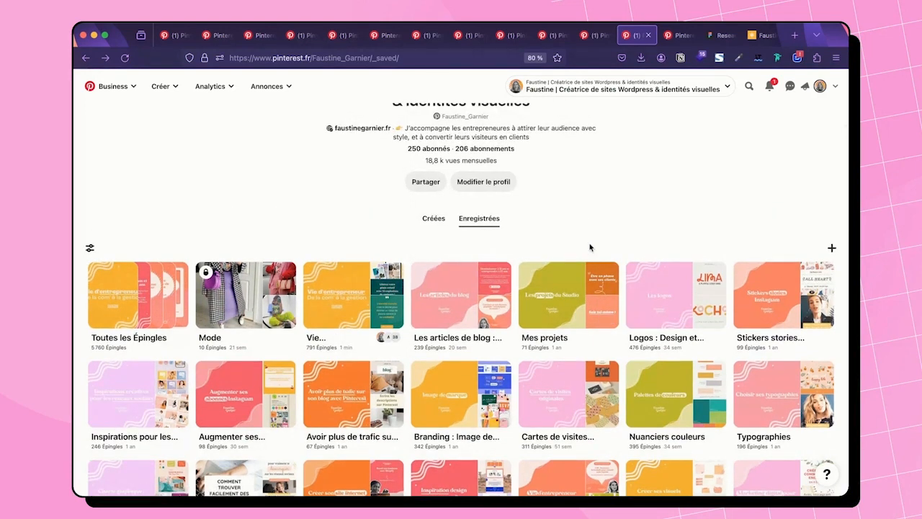
left_click(453, 317)
left_click(461, 474)
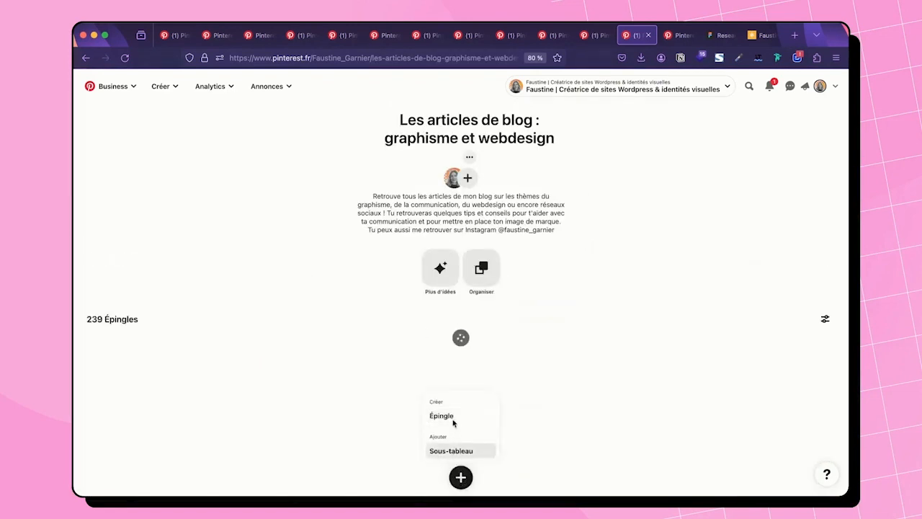
left_click(451, 418)
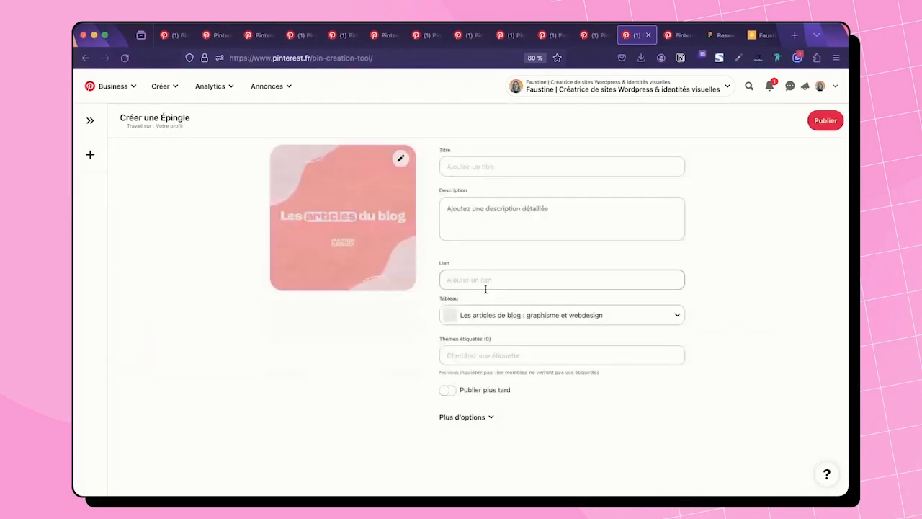
type("https://faustinegarnier.fr/")
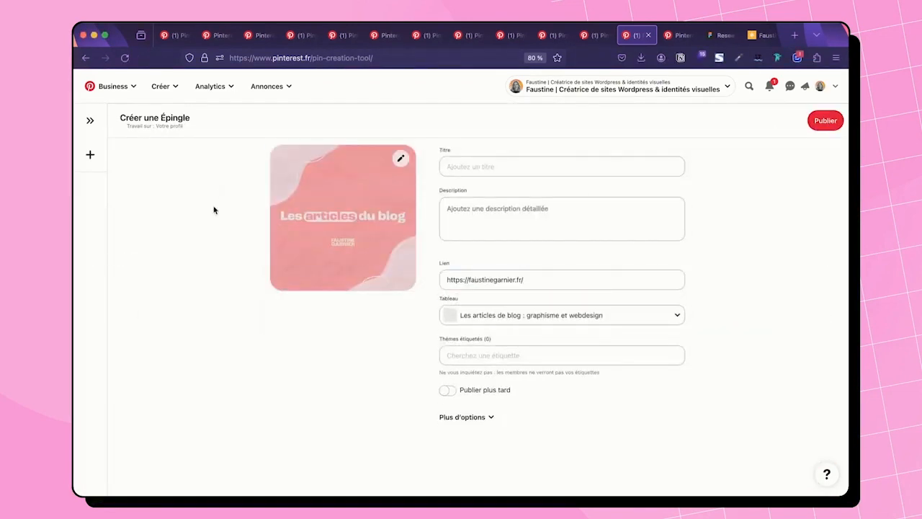
left_click(820, 86)
left_click(475, 352)
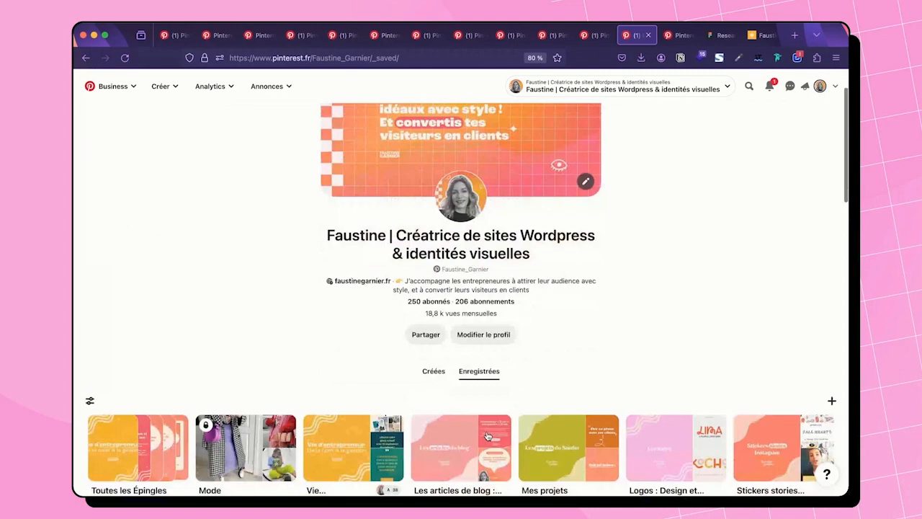
Step: Publish the "Les inspi' logos" cover as a pin in the board "Logos : Design et inspirations" and return to the profile
left_click(521, 468)
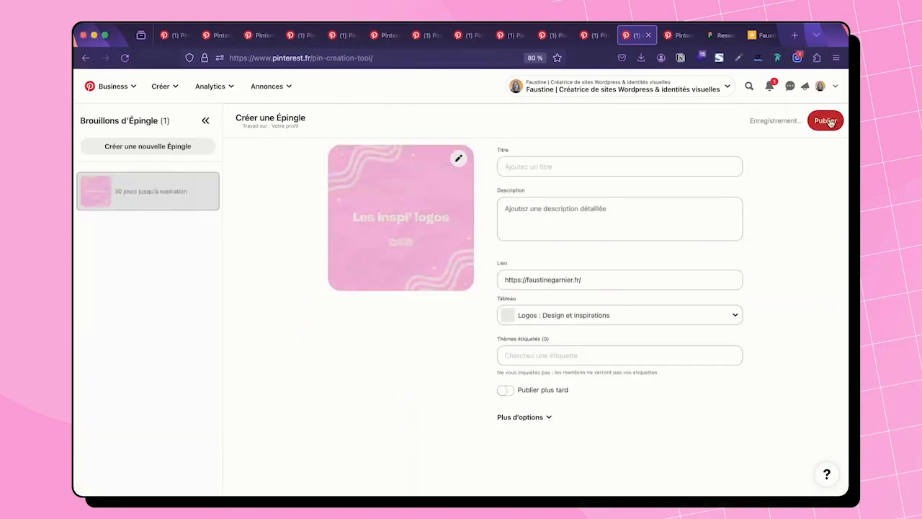
left_click(825, 117)
left_click(819, 86)
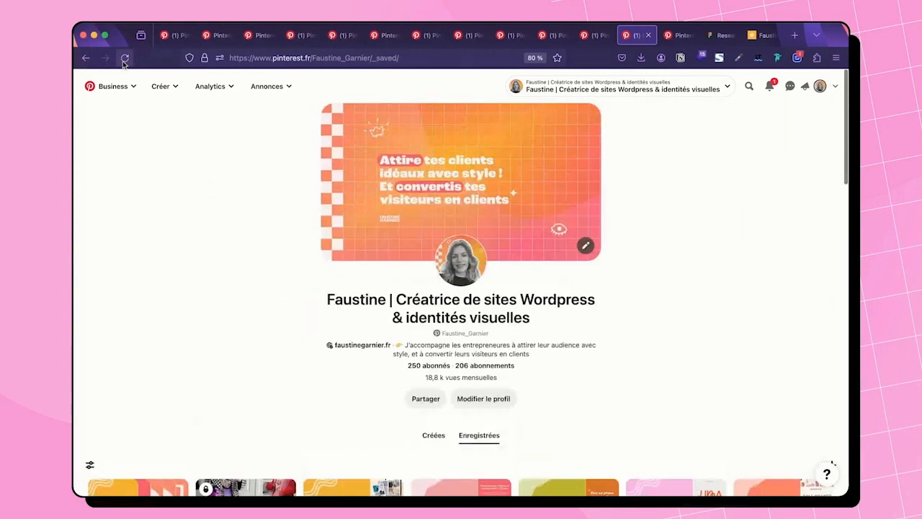
Step: Set the "Les inspi' logos" pin as the cover of the logos board and save the board
scroll(482, 396, "down", 2)
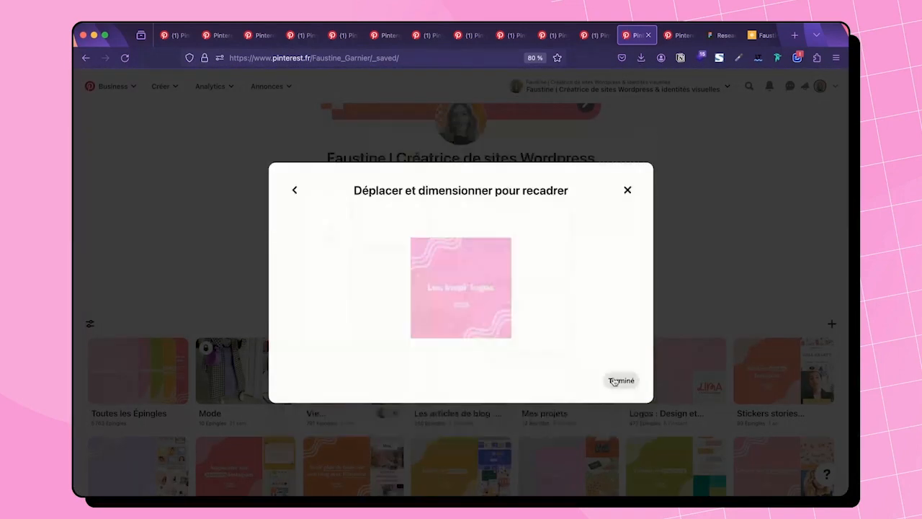
left_click(614, 382)
left_click(547, 471)
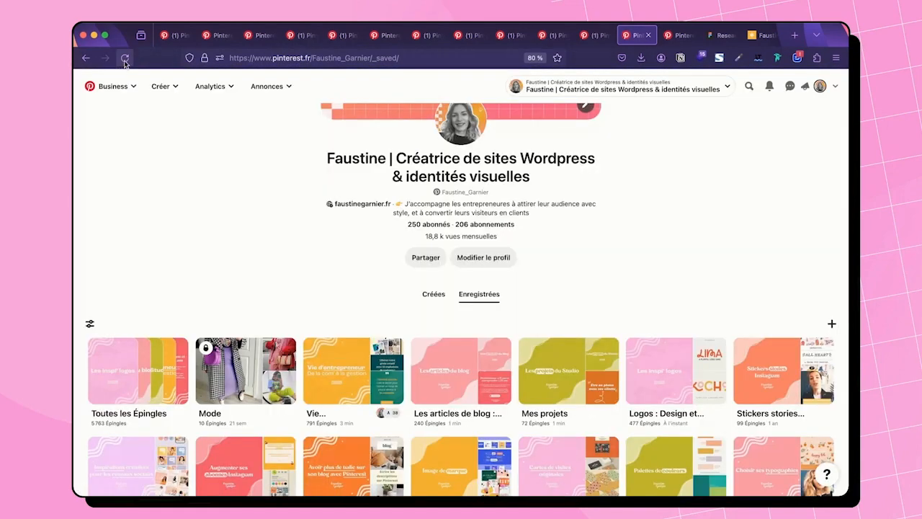
Step: Reload the profile and examine the new profile cover together with the updated board covers
left_click(124, 59)
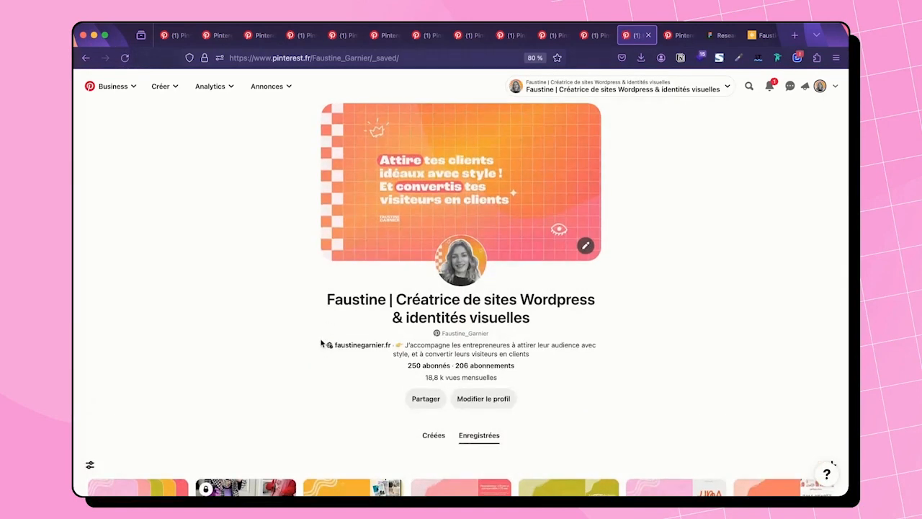
scroll(321, 343, "down", 2)
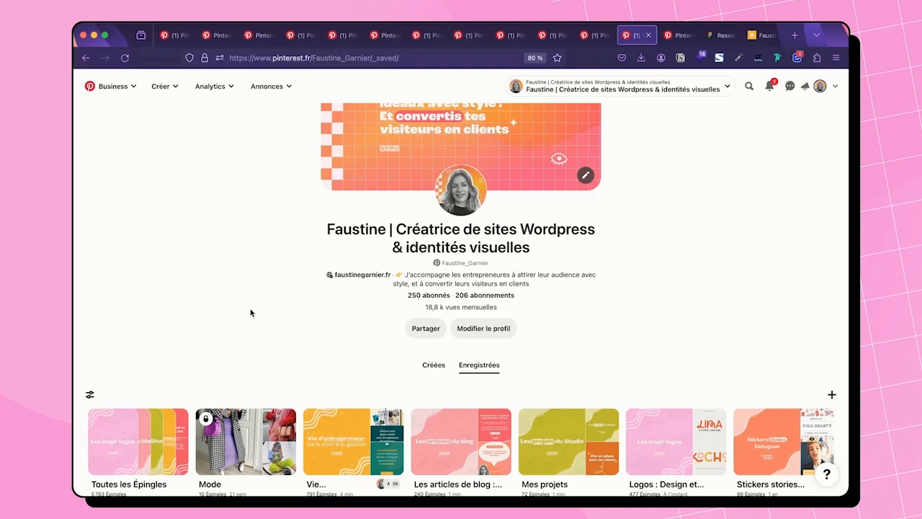
scroll(251, 312, "up", 2)
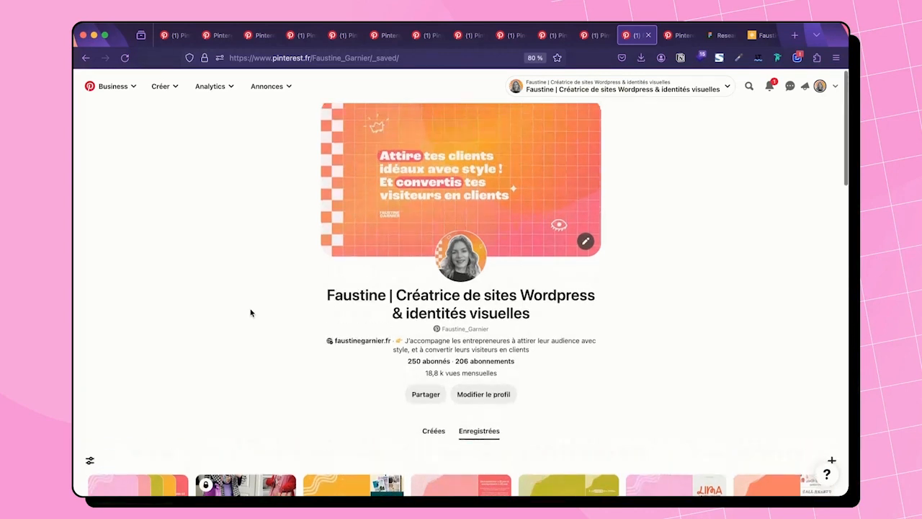